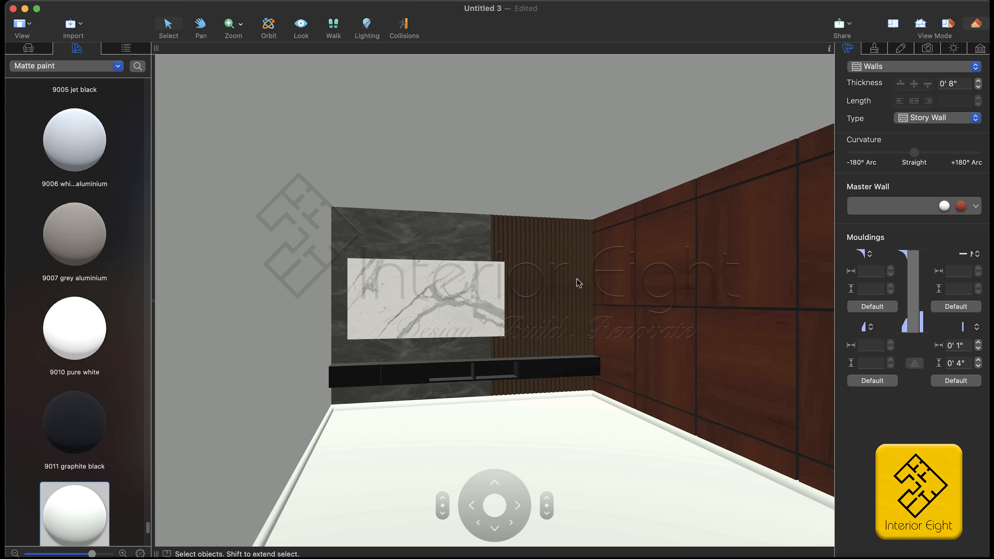
- Search the Trimble 3D Warehouse for moulding, with the bare side wall in view and the model browser enlarged
key(Left)
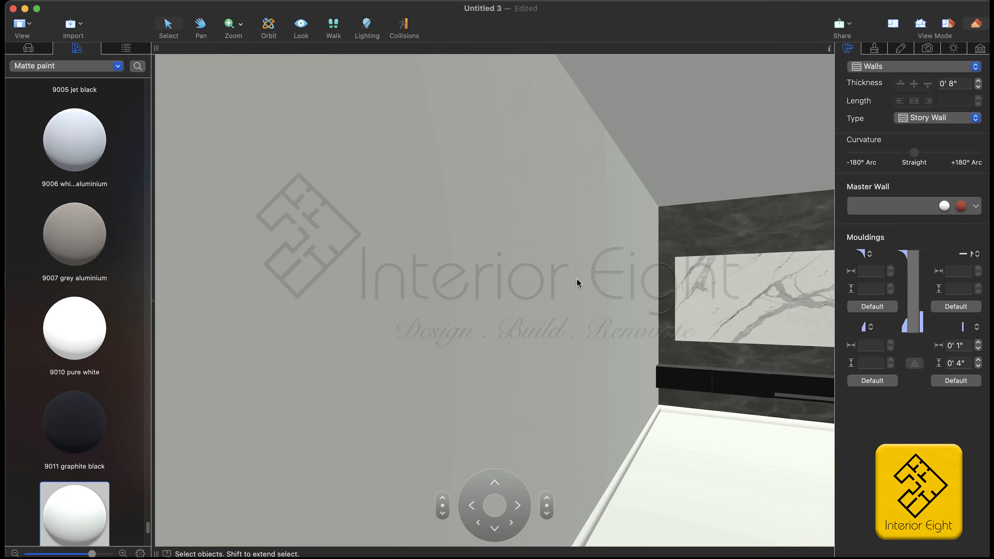
key(Right)
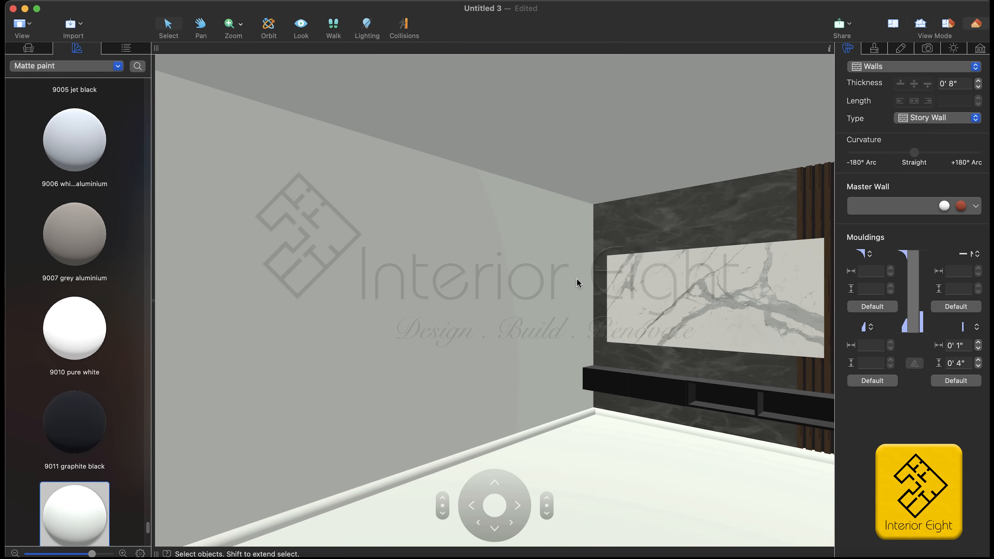
key(Left)
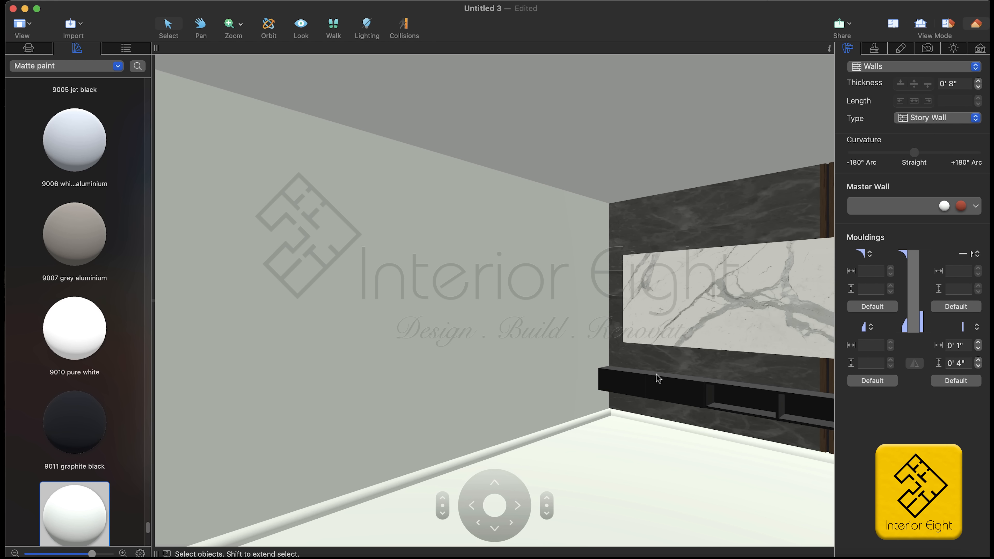
click(78, 24)
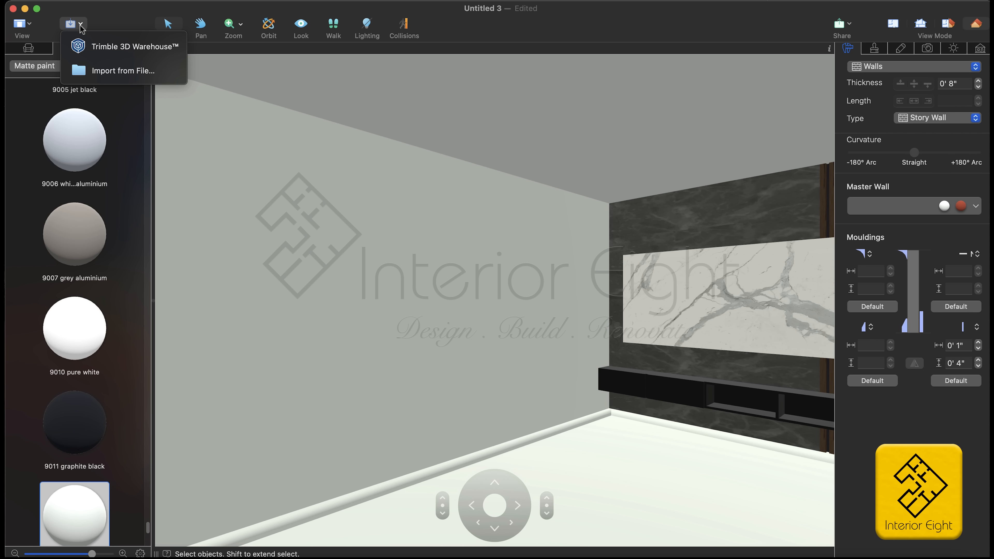
click(117, 55)
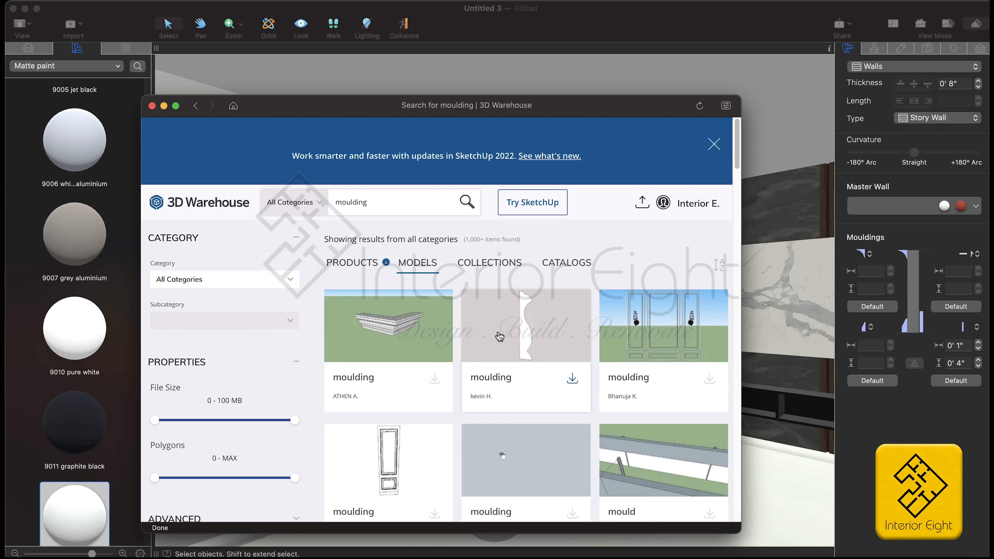
drag(625, 101, 522, 7)
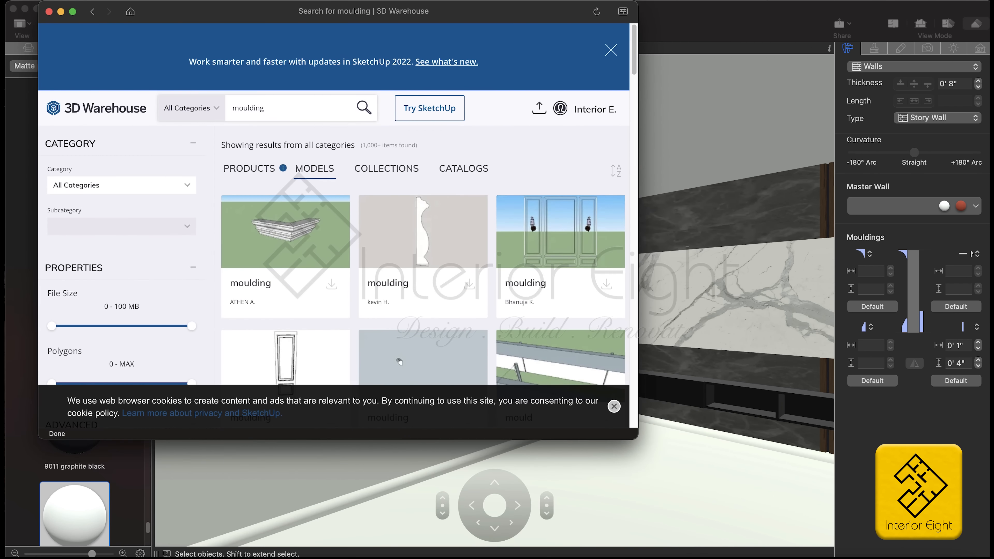
click(630, 435)
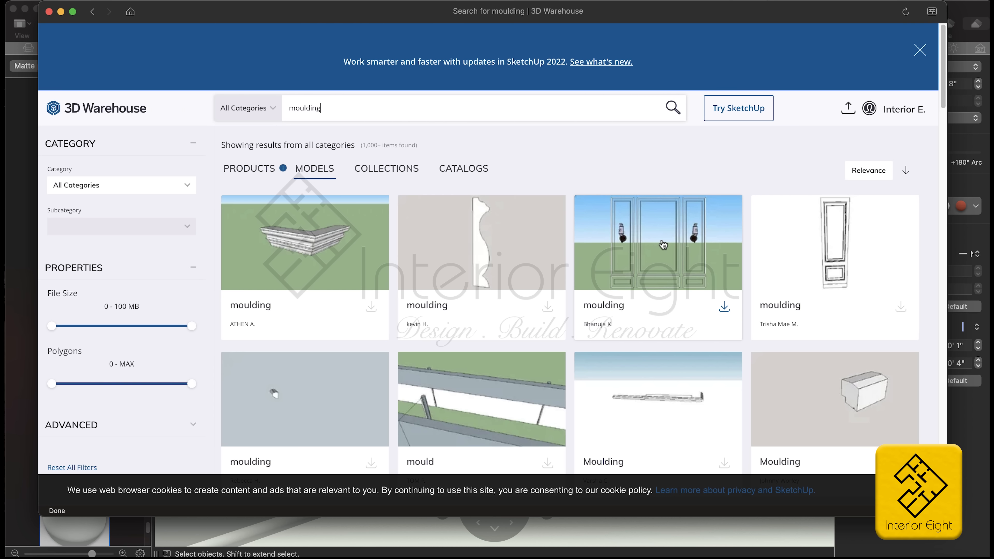
- Import the three-panel wall moulding with two sconces as a Collada file and move it against the bare side wall
click(723, 308)
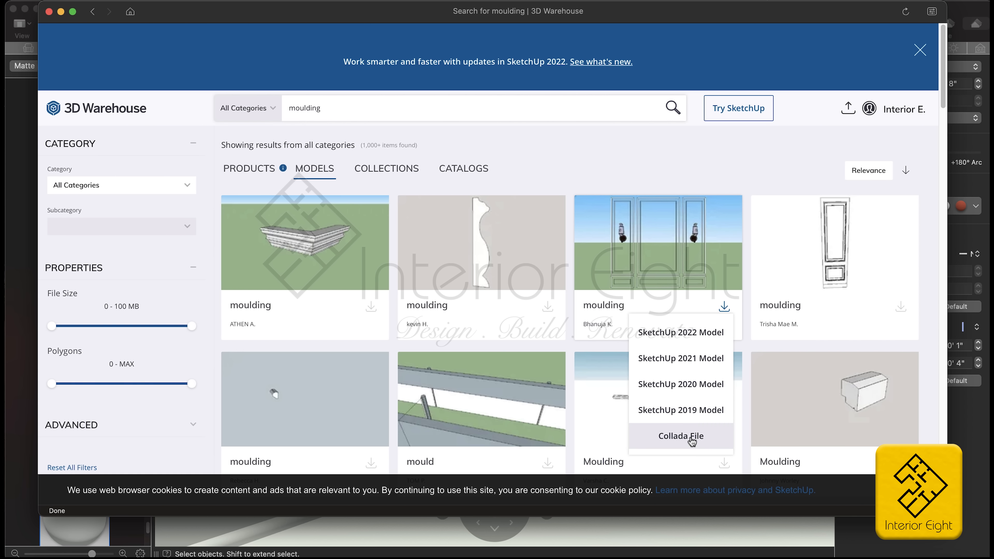
click(681, 436)
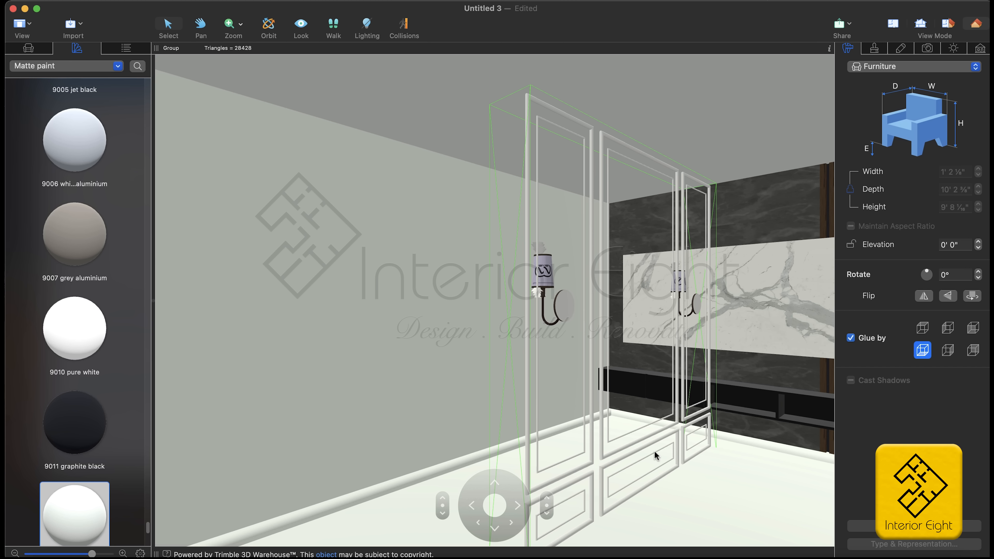
click(643, 442)
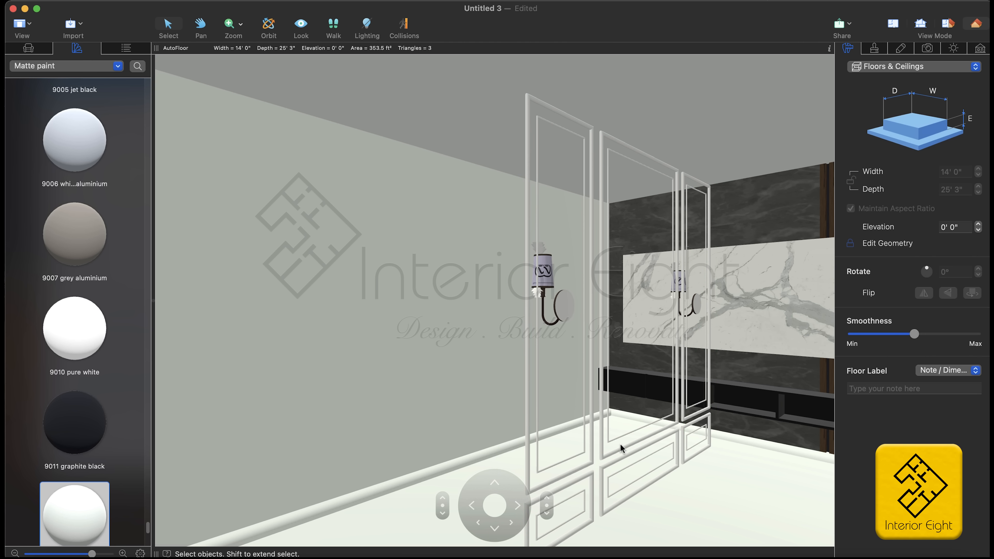
click(621, 456)
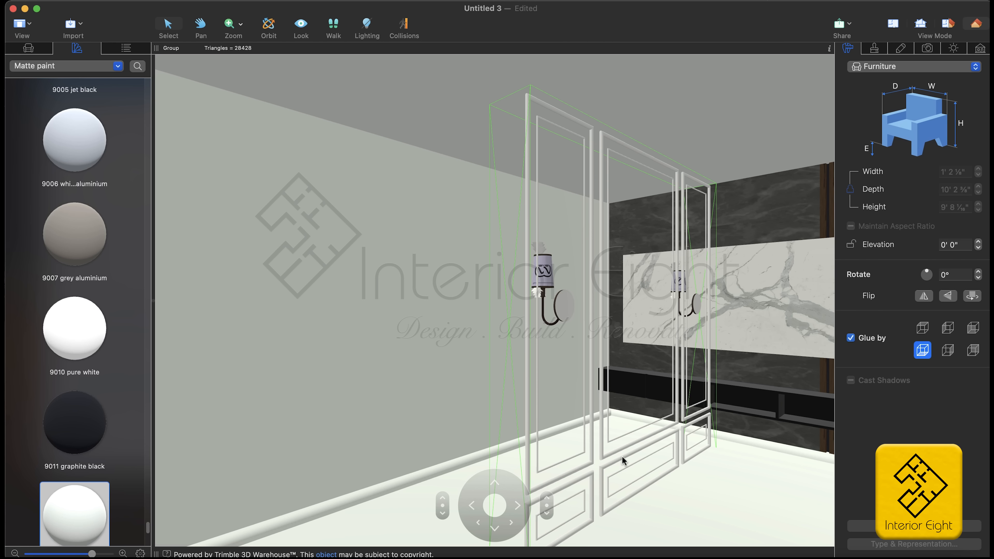
drag(623, 458, 455, 476)
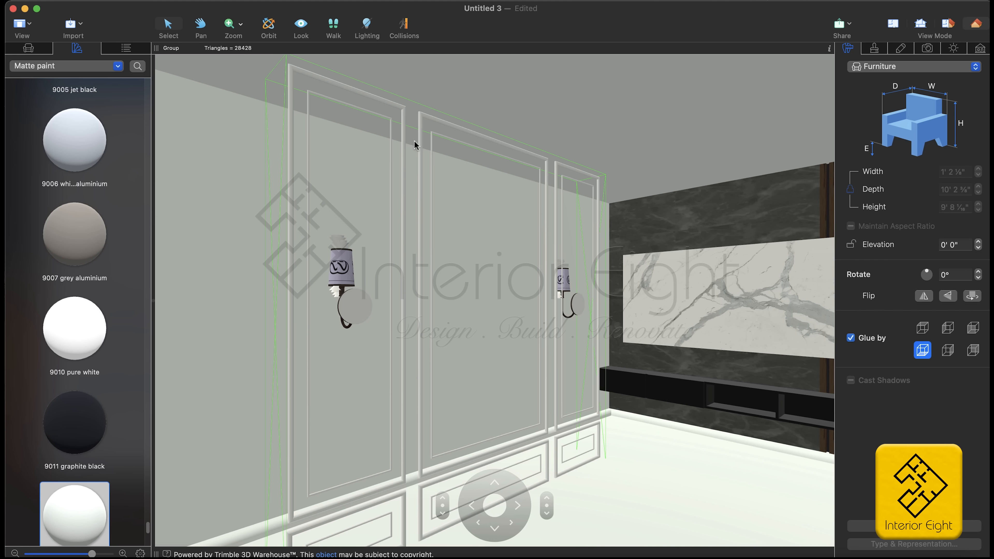
- Ungroup the imported moulding model twice so its panels and sconces separate into individual objects
right_click(403, 107)
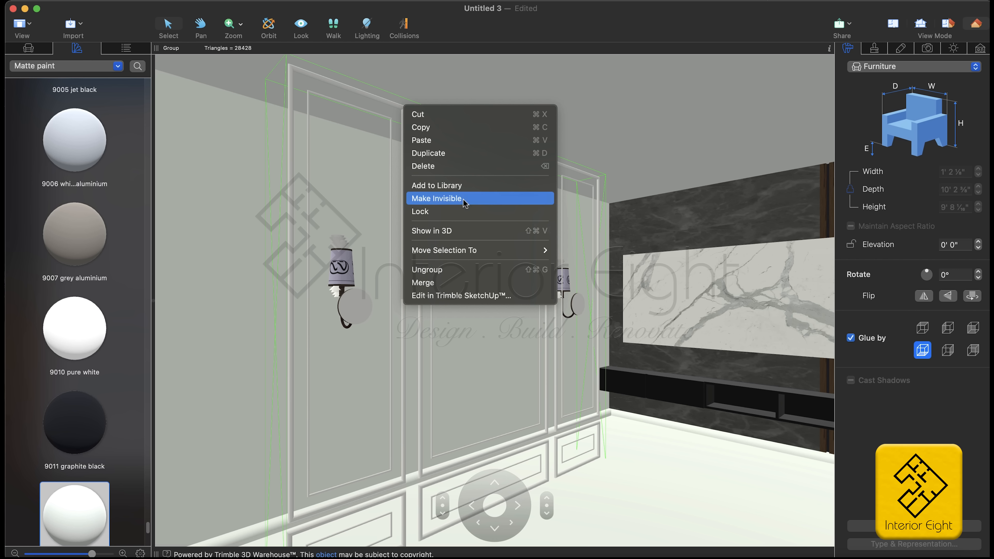
click(455, 269)
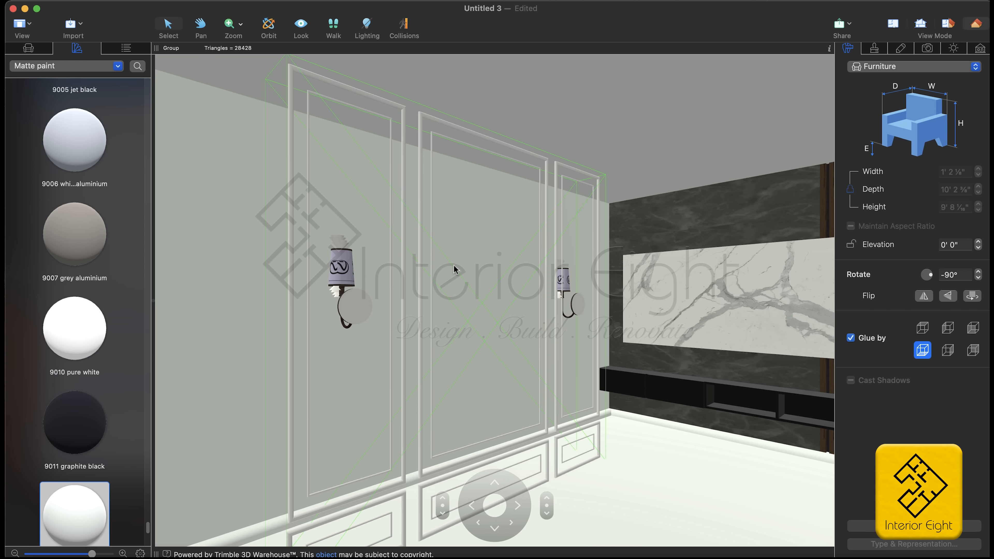
click(249, 205)
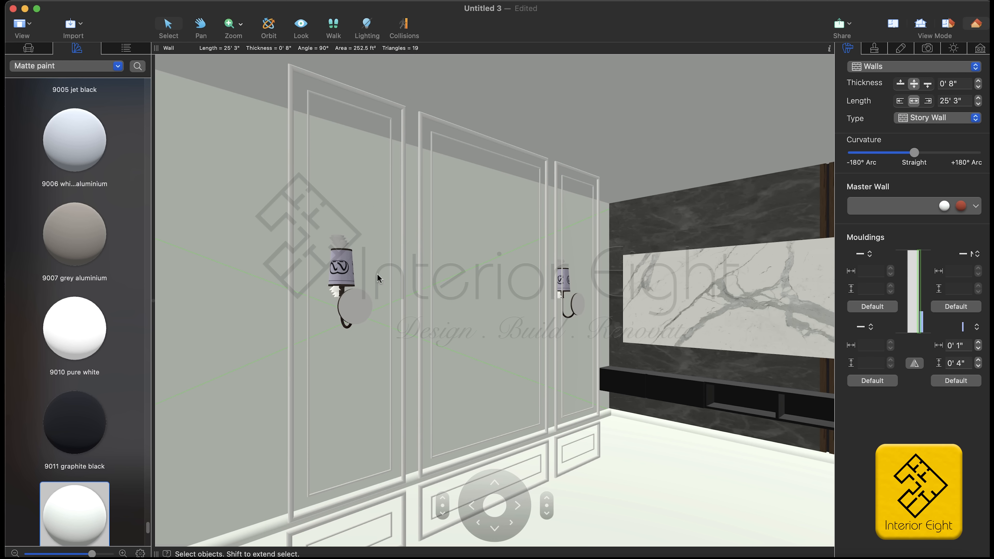
click(354, 265)
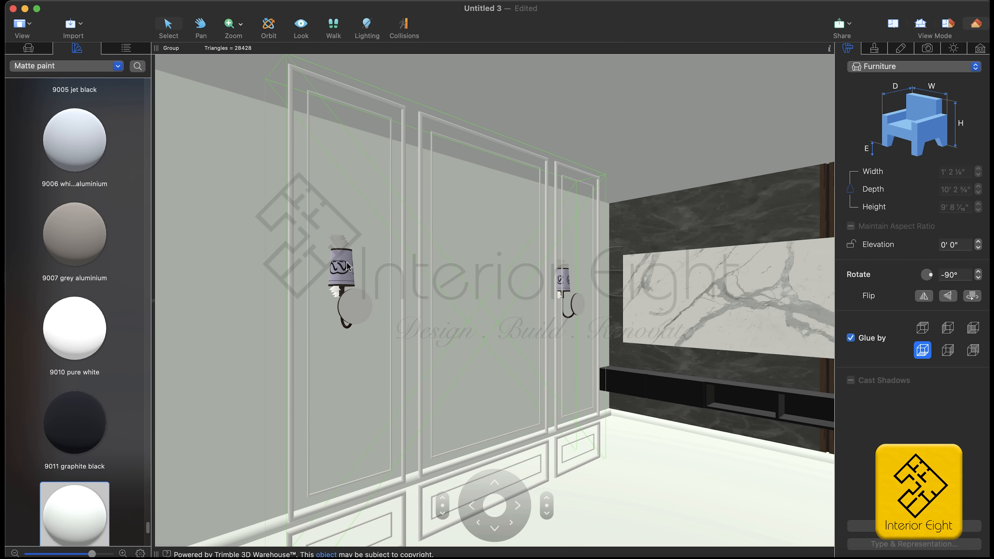
right_click(401, 157)
click(460, 320)
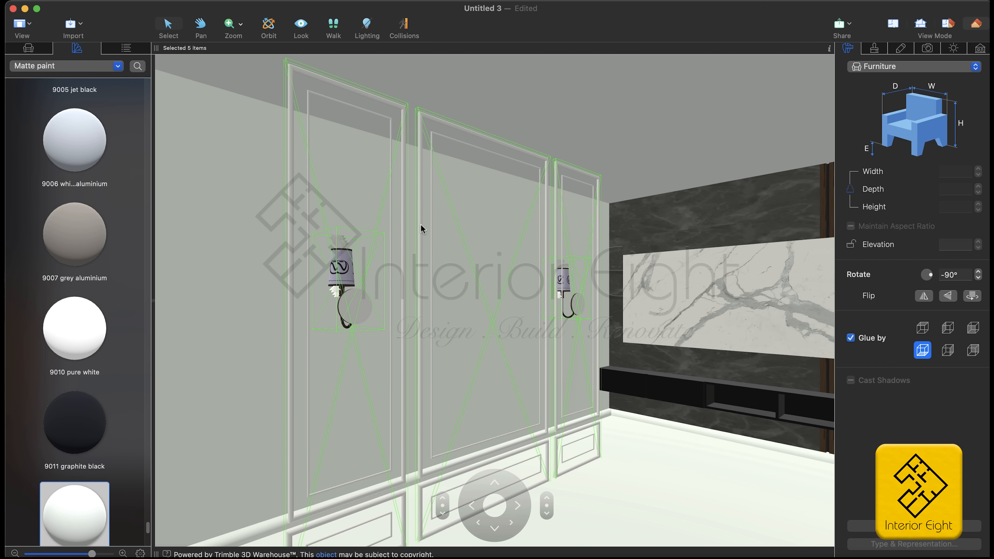
click(280, 234)
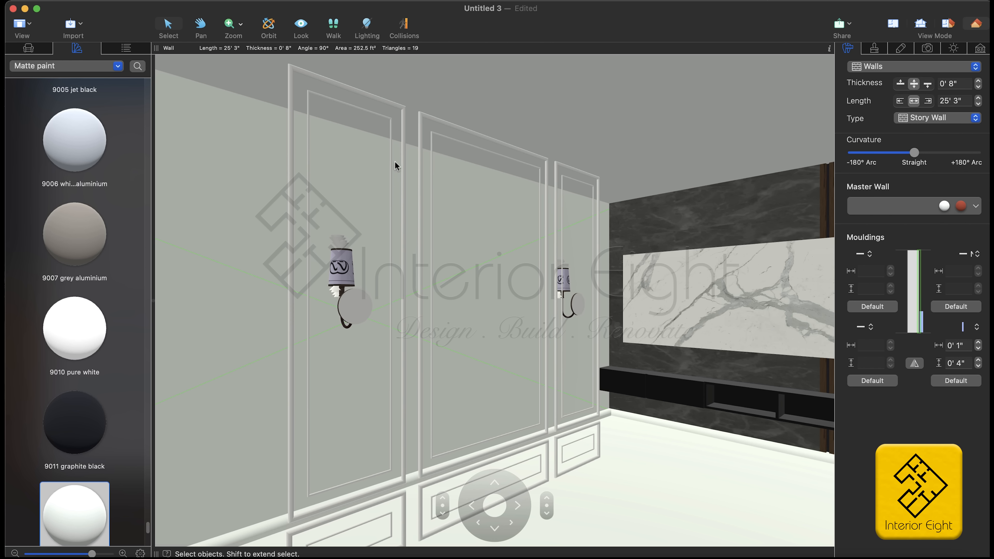
- Delete the middle panel, the panel nearest the marble wall and both sconces, keeping only one narrow panel
click(419, 154)
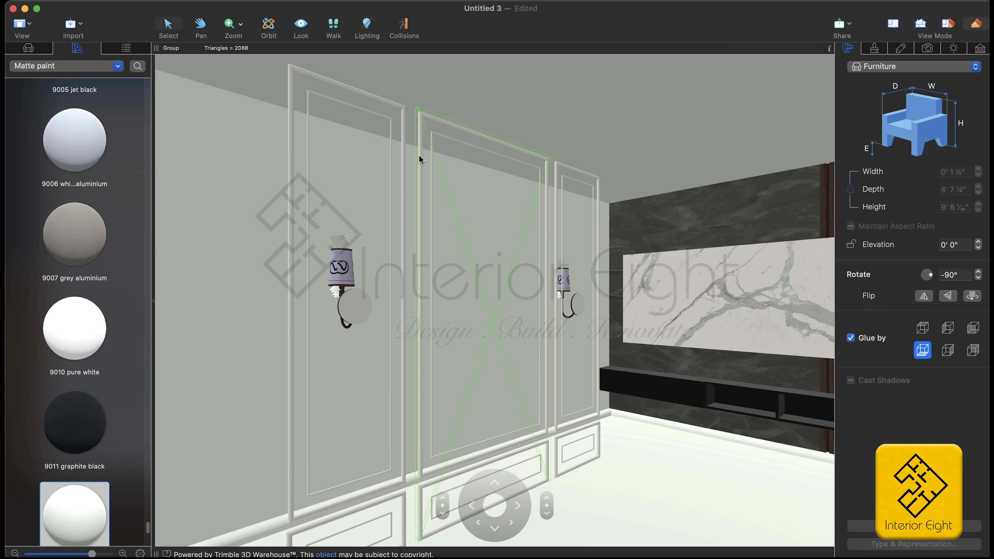
key(Delete)
click(571, 172)
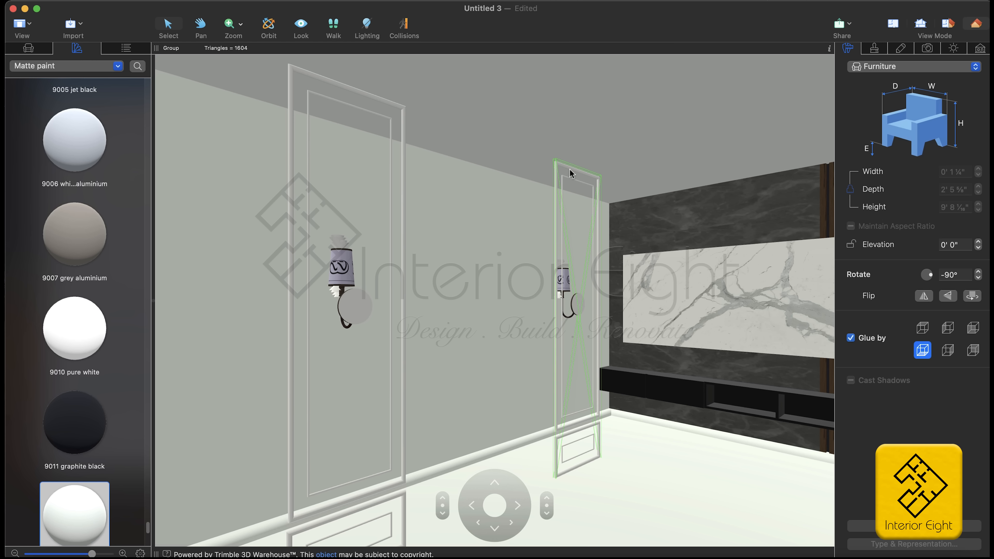
key(Delete)
click(351, 282)
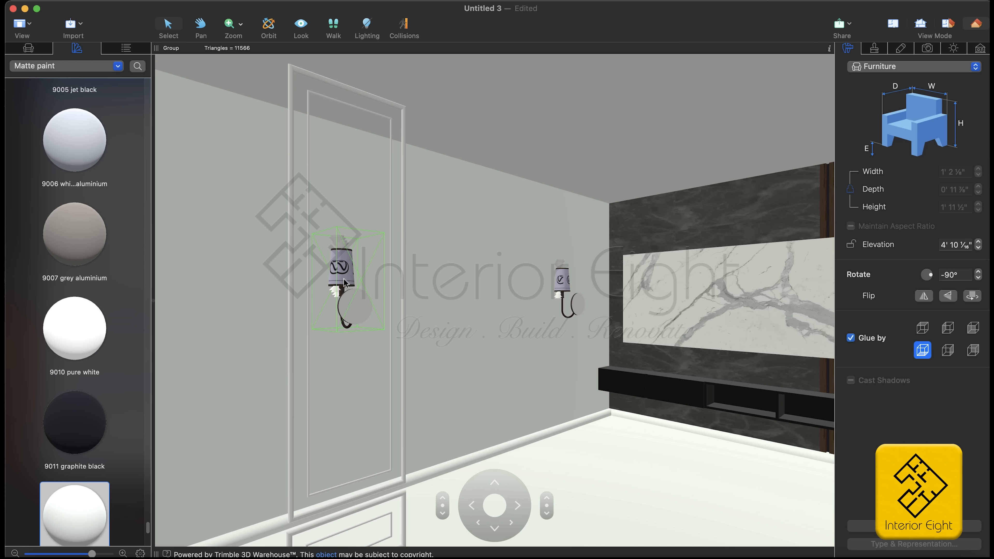
key(Delete)
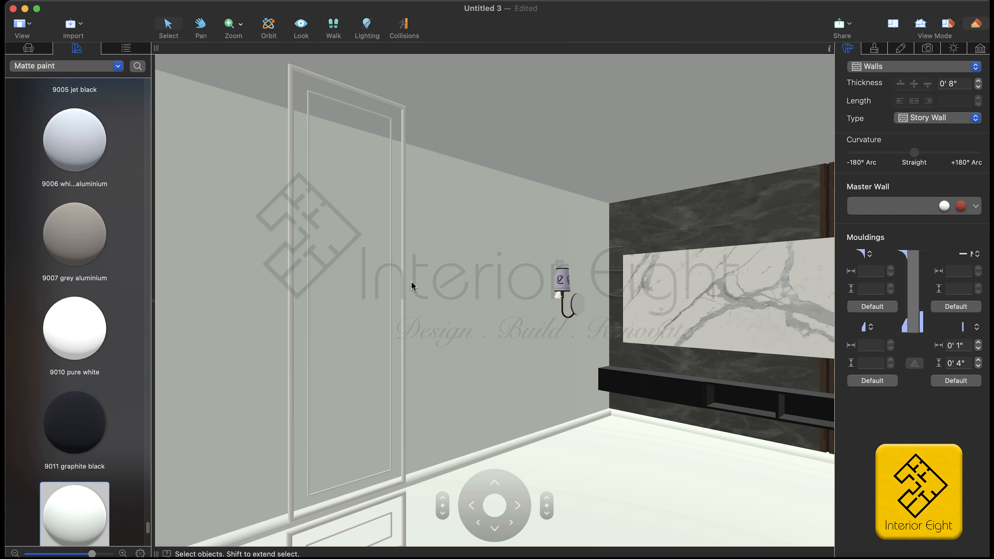
click(560, 284)
key(Delete)
- Ungroup the remaining narrow panel into its separate upper and lower moulding frames
scroll(415, 328, down, 3)
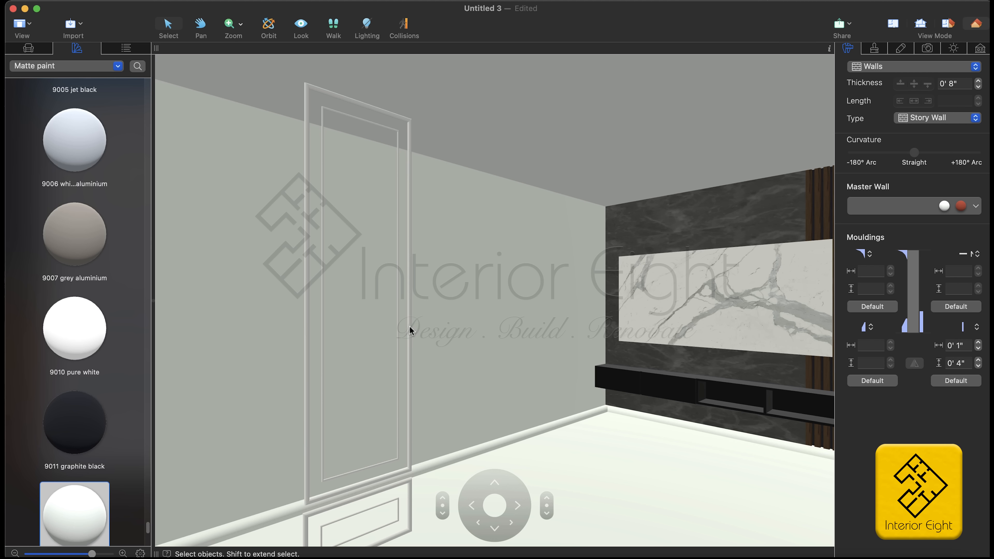
scroll(410, 328, up, 2)
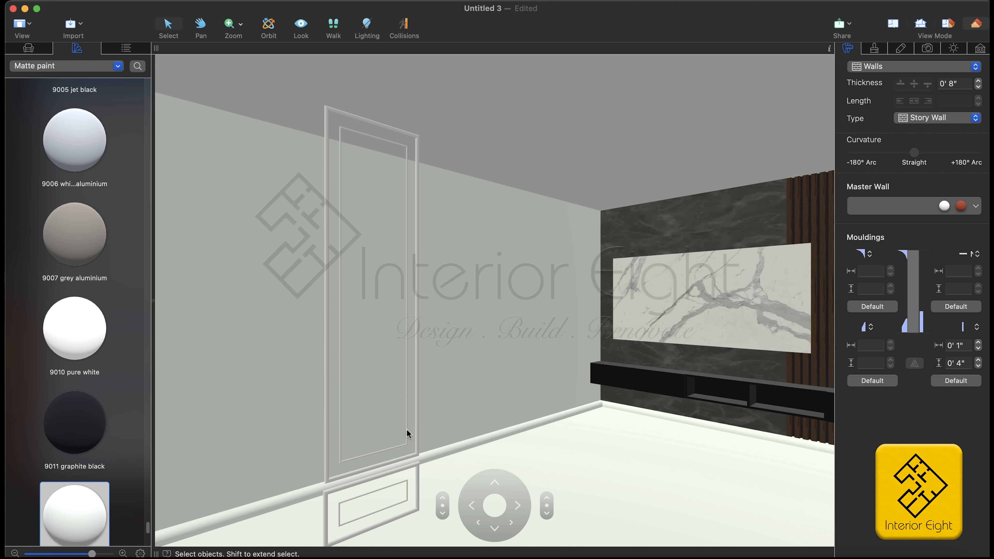
click(402, 472)
right_click(402, 473)
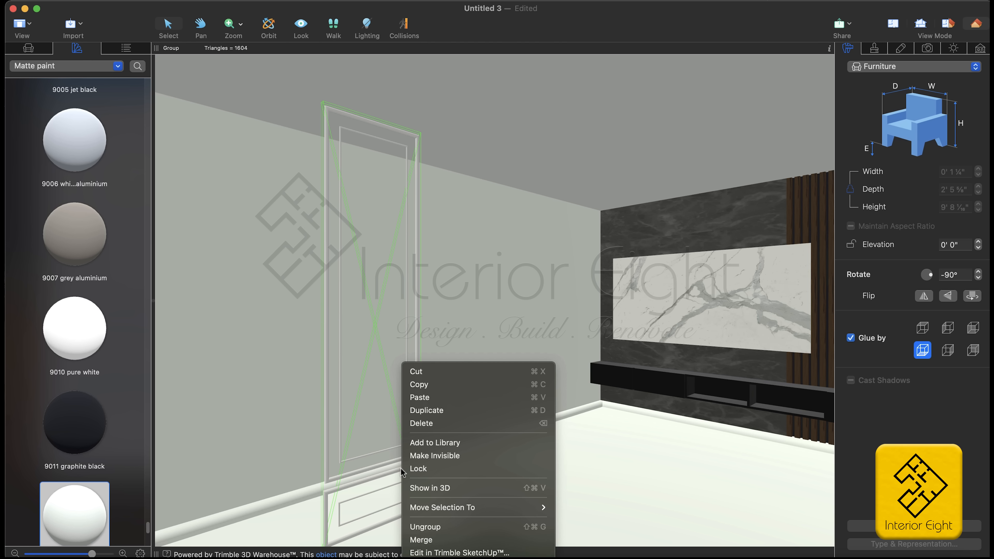
click(434, 529)
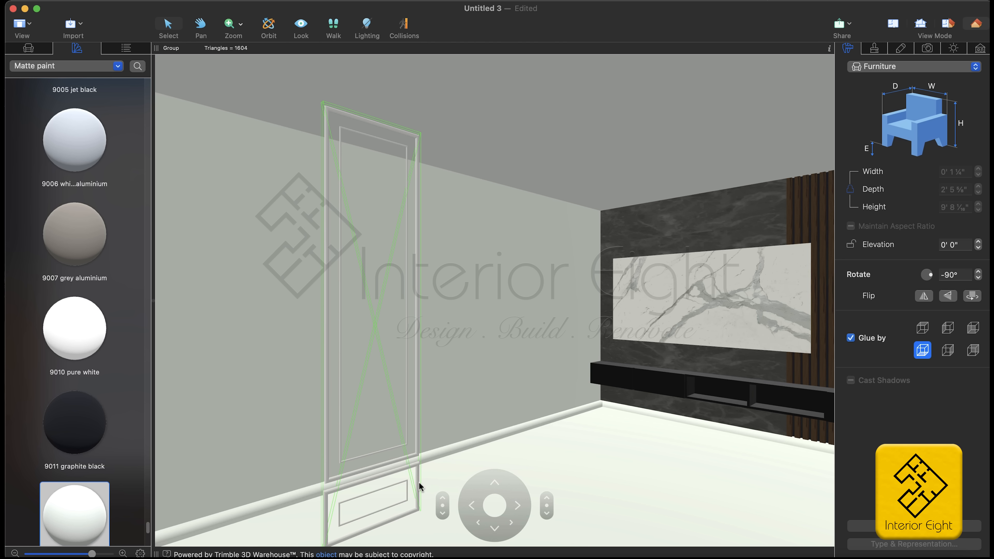
right_click(393, 476)
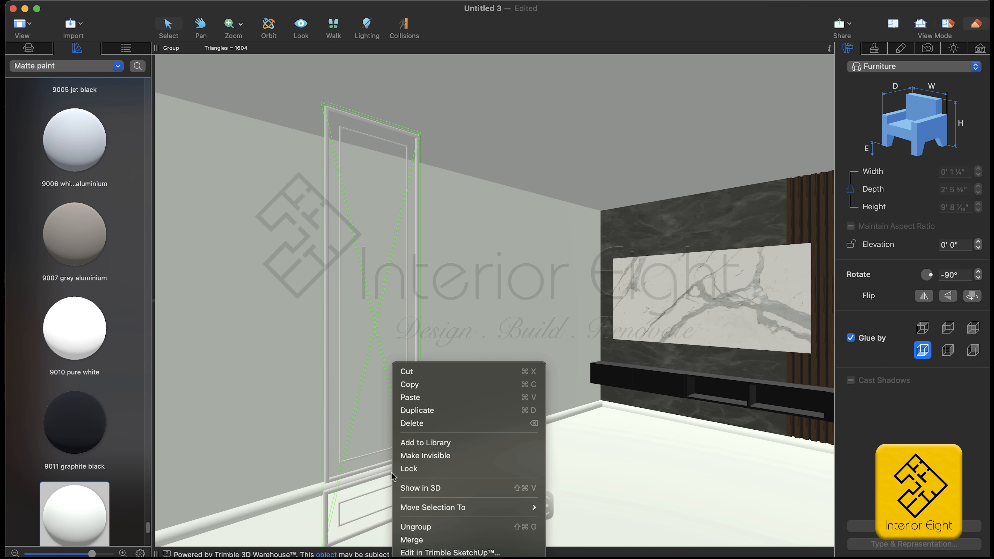
click(433, 527)
click(480, 408)
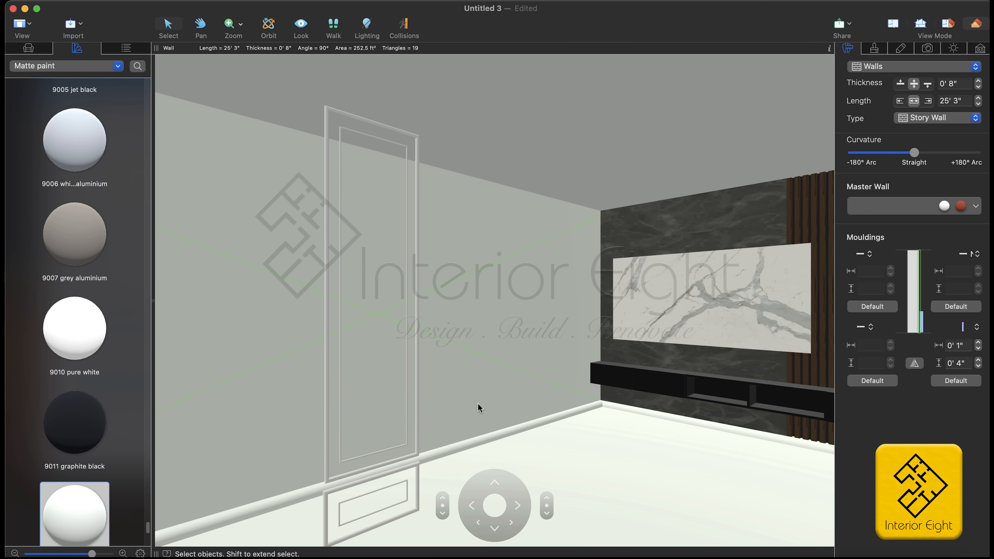
- Delete the outer and inner frames of the small lower panel
click(383, 480)
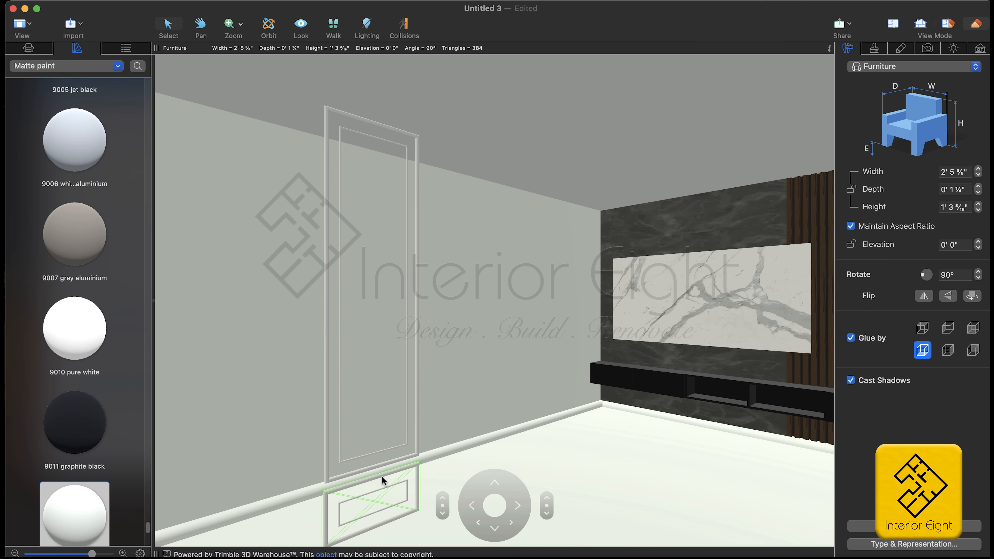
click(382, 482)
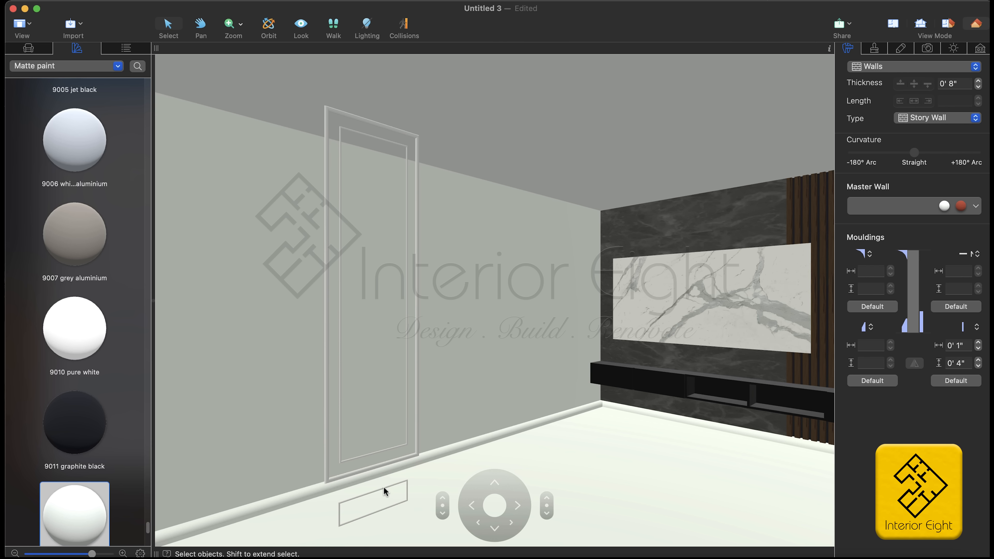
click(385, 493)
click(385, 488)
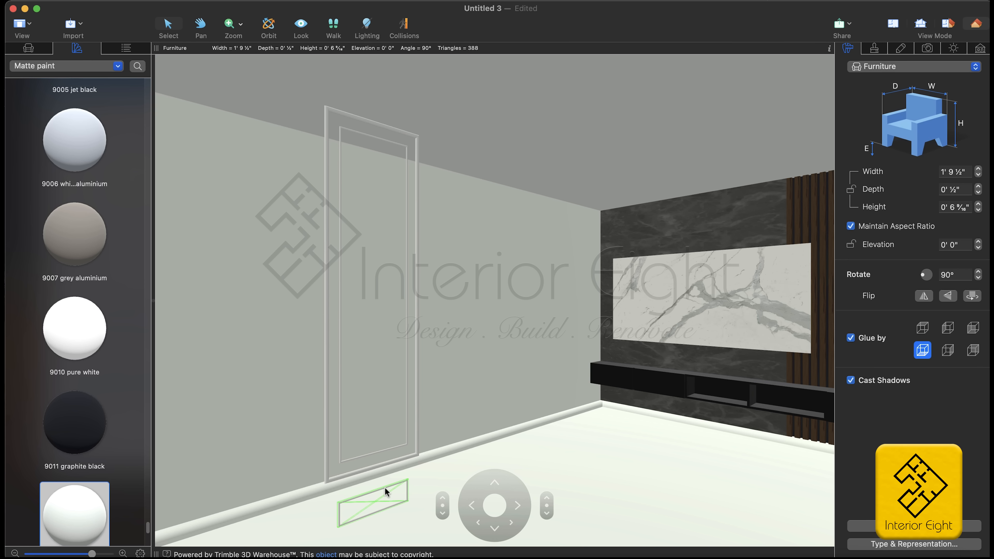
click(385, 488)
- Group the tall panel's inner and outer frames and move the group down to floor level beside the wall
click(378, 453)
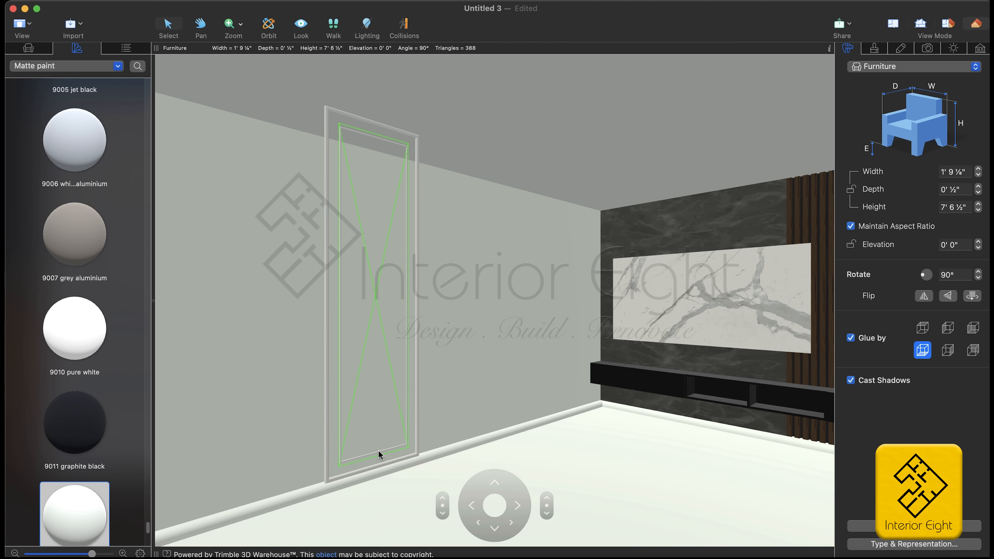
shift+click(325, 455)
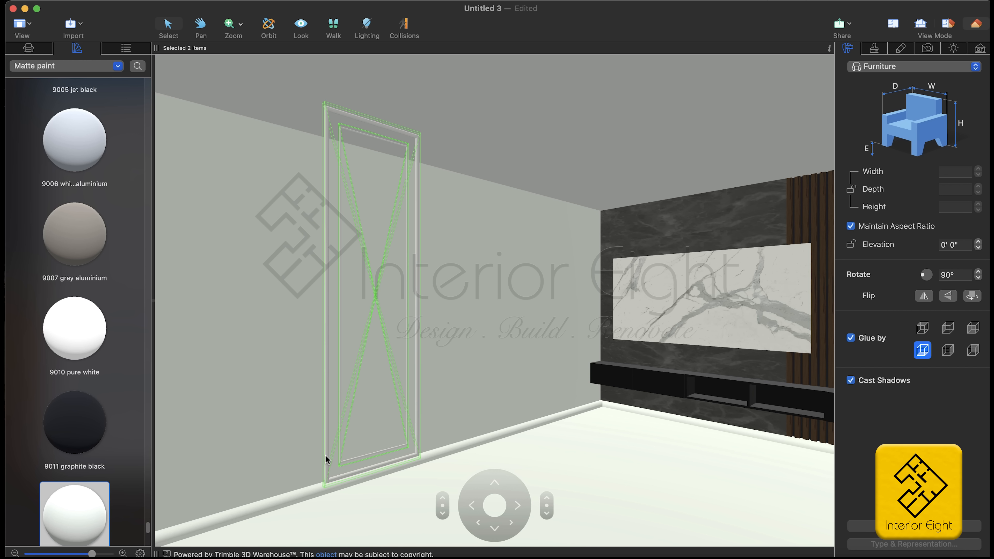
key(super+g)
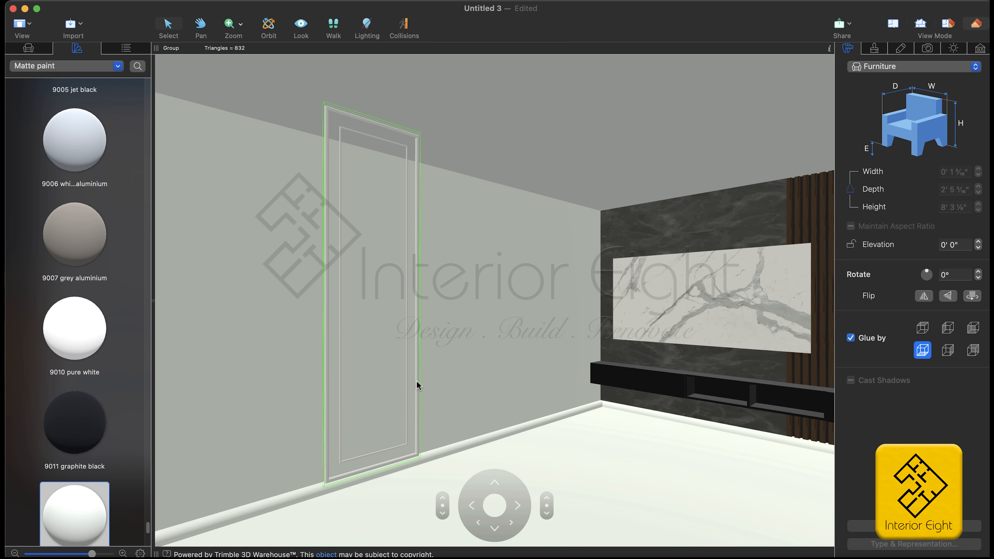
mouse_move(417, 381)
mouse_down()
mouse_move(431, 375)
mouse_move(422, 378)
mouse_up()
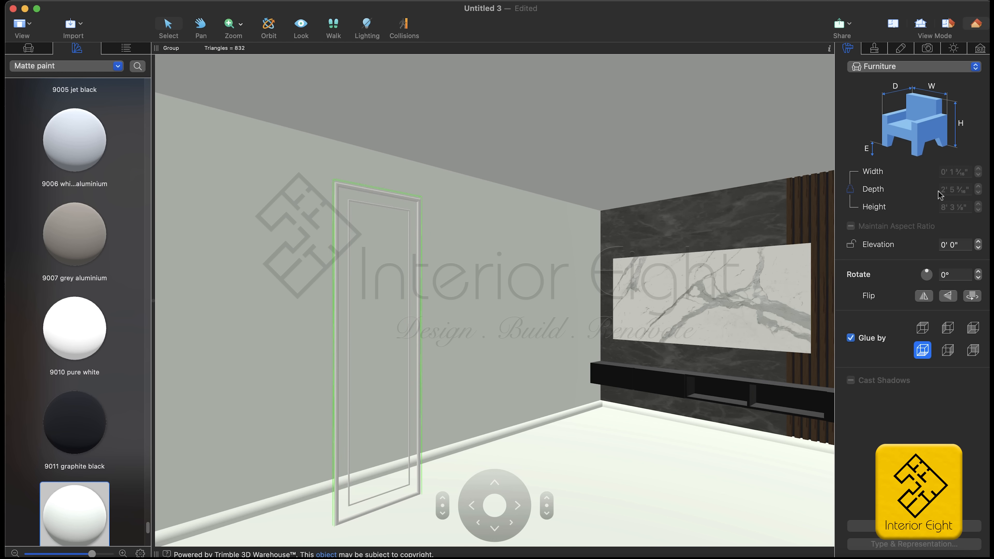
- Merge the grouped tall panel frames into a single object and turn off its aspect ratio lock
right_click(340, 191)
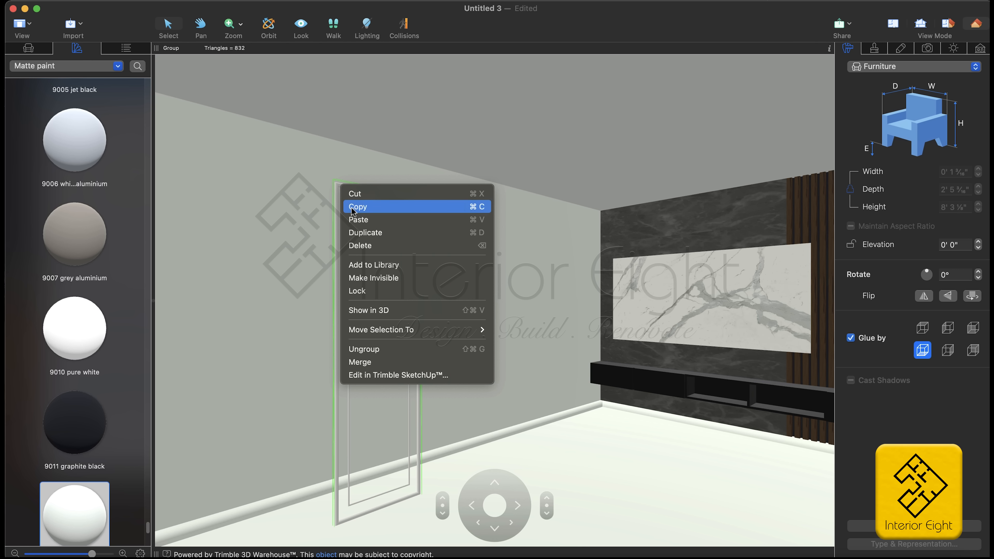
click(362, 362)
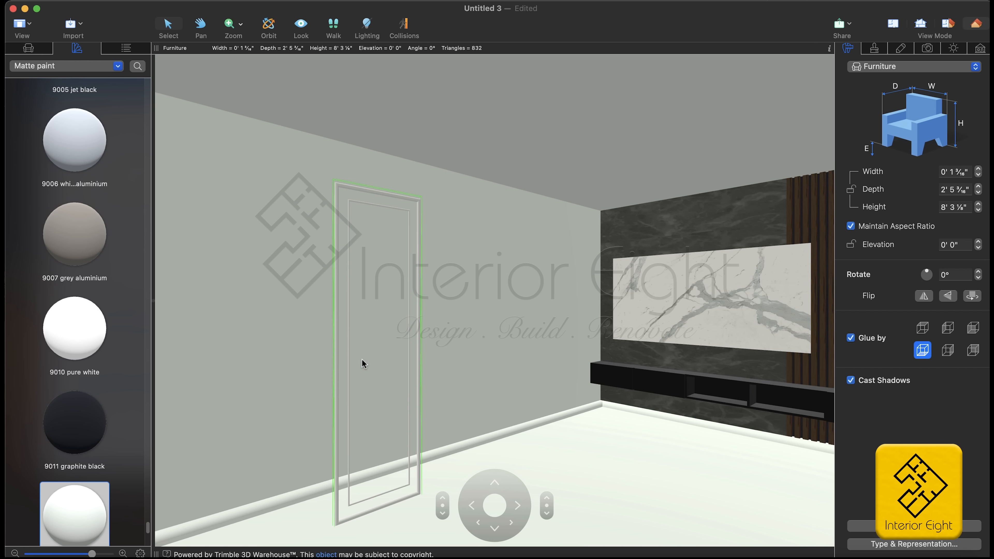
click(961, 175)
click(851, 227)
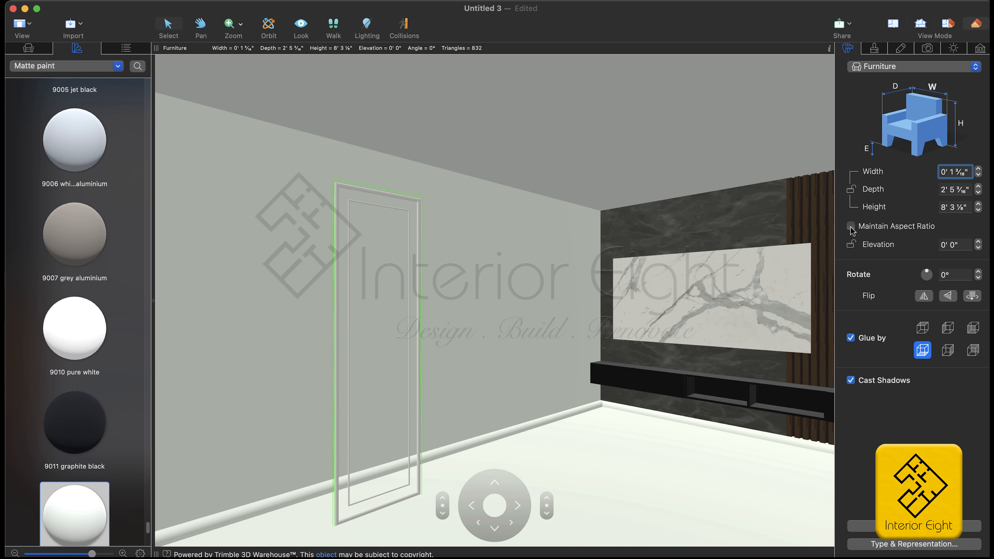
- Set the merged panel's depth to 4' 0" and its height to 8' 0"
click(956, 191)
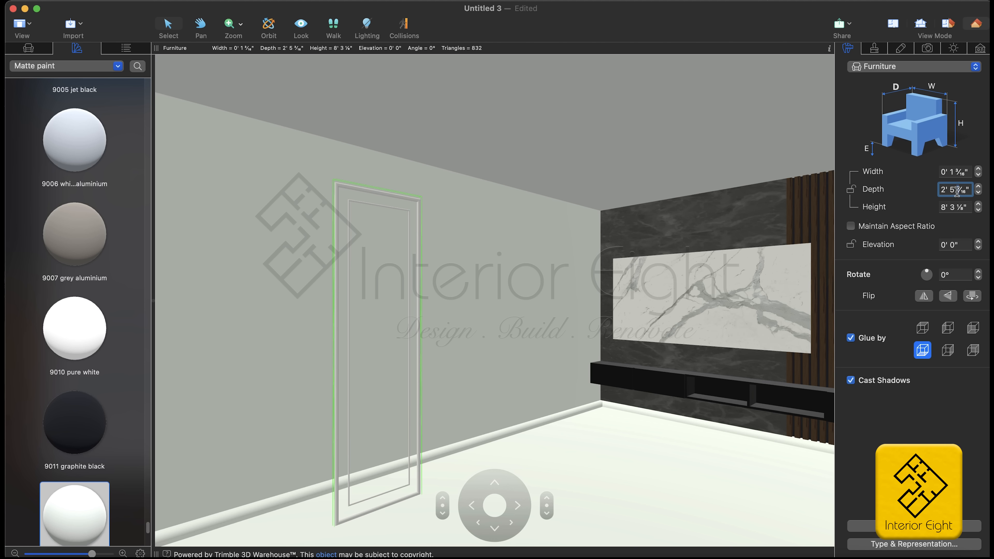
triple_click(956, 190)
text(4)
key(Return)
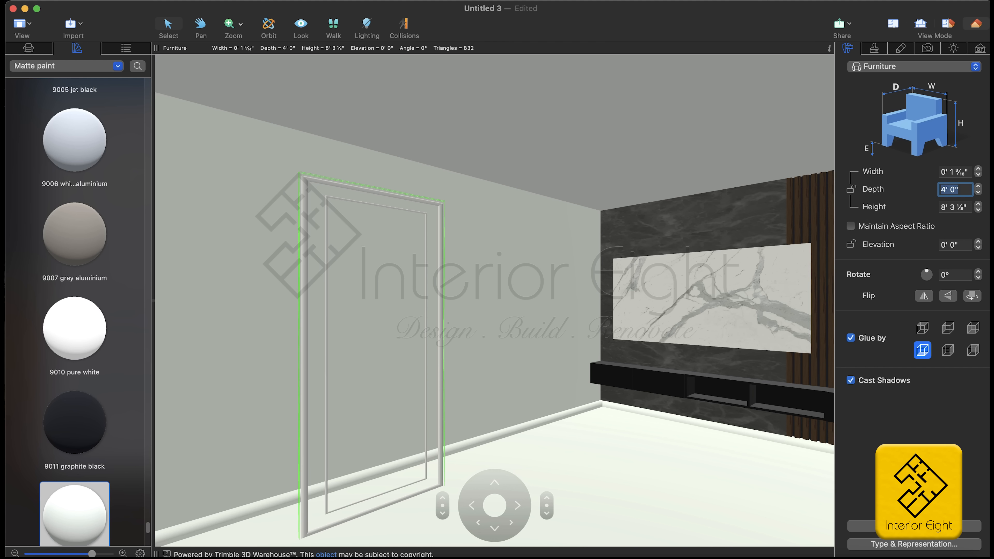
click(968, 206)
text(8)
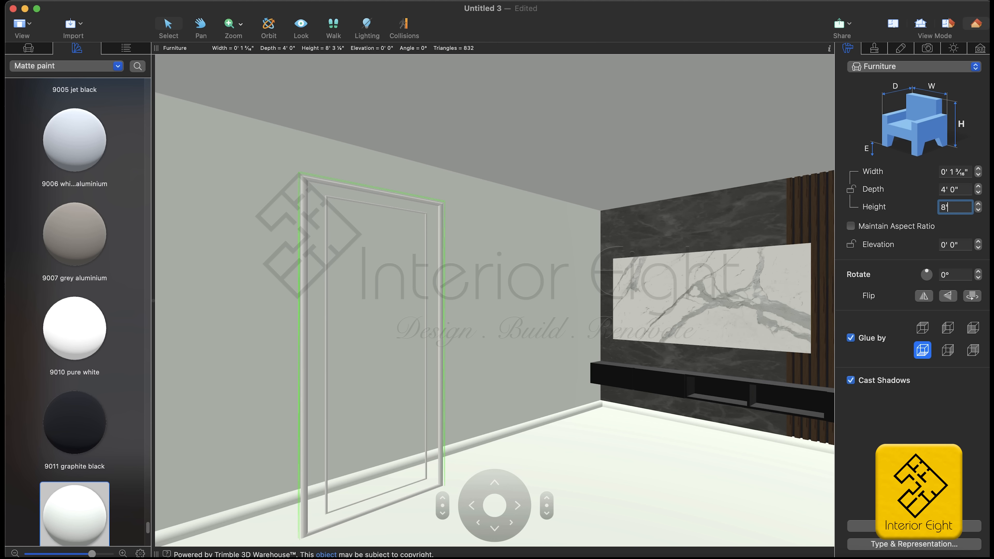
key(Return)
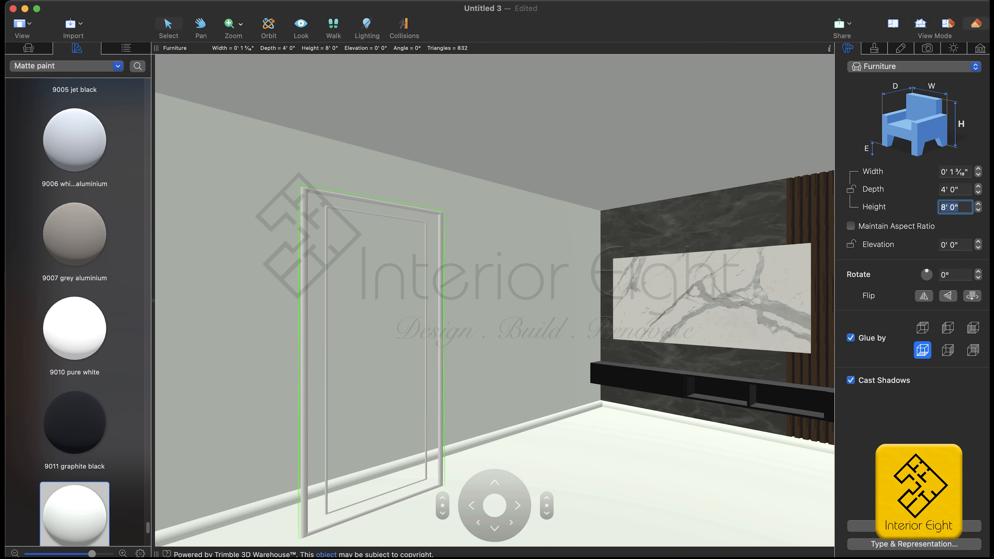
- In the 2D plan, move the panel flush against the side wall, next to the 3' 0" dimension at the lower corner
click(893, 24)
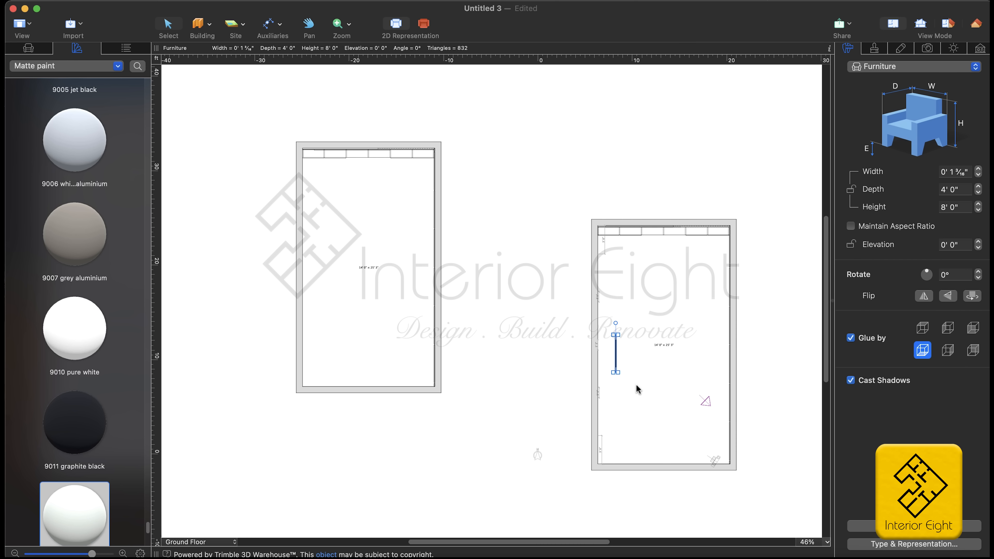
scroll(658, 351, up, 5)
scroll(679, 319, up, 2)
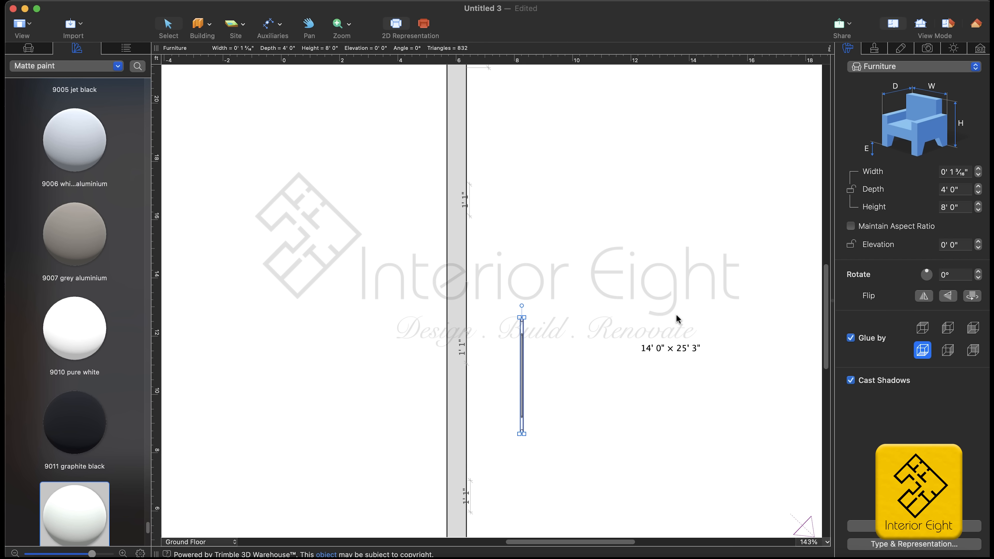
scroll(521, 393, down, 5)
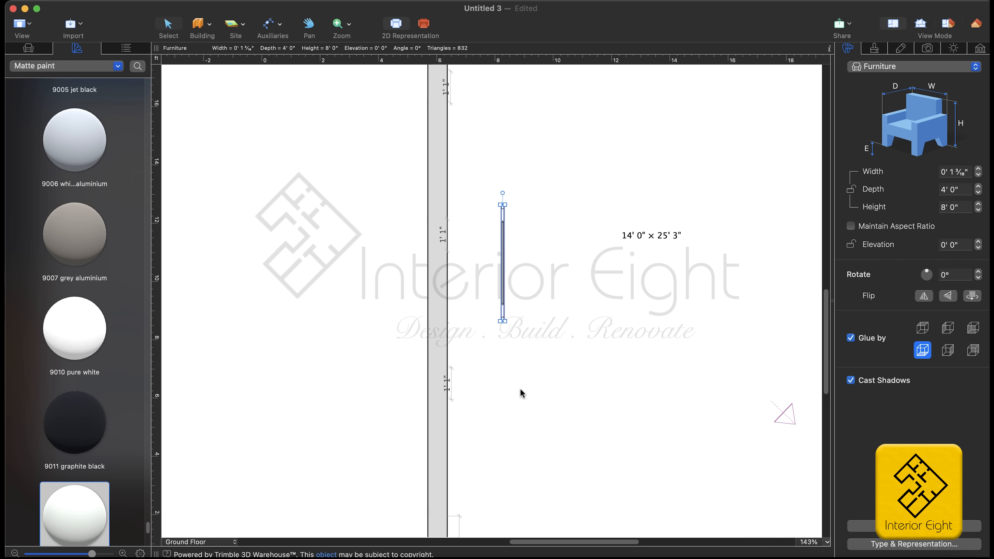
drag(498, 307, 467, 333)
scroll(467, 333, down, 2)
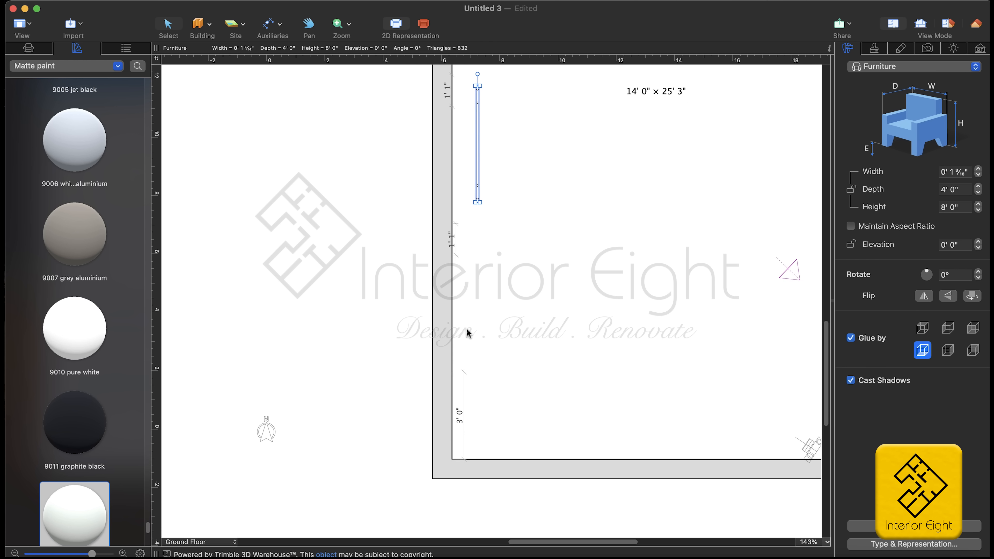
drag(477, 166, 455, 338)
- Fine-tune the panel along the wall so its lower end meets the end mark of the 3' 0" corner dimension
scroll(456, 338, up, 3)
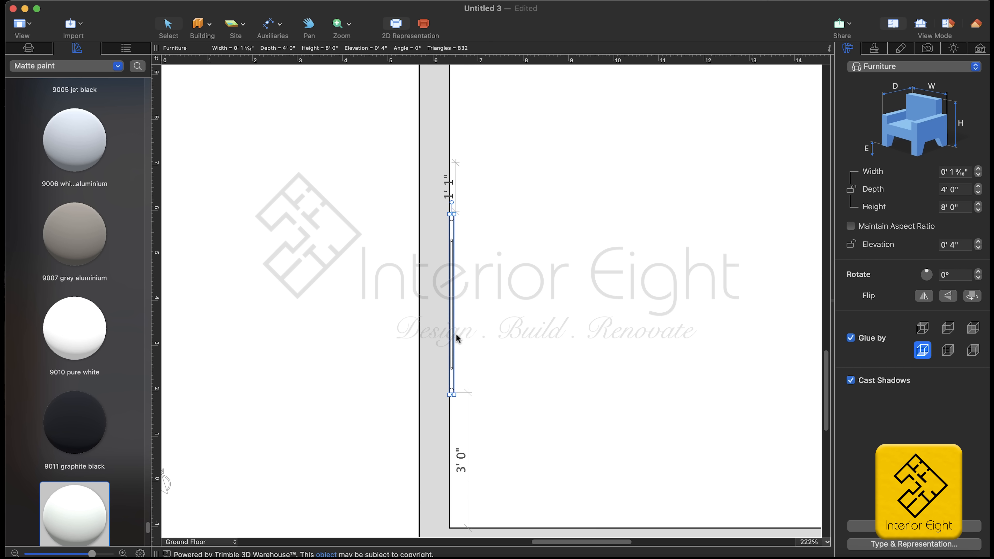
scroll(456, 336, down, 3)
scroll(454, 333, up, 3)
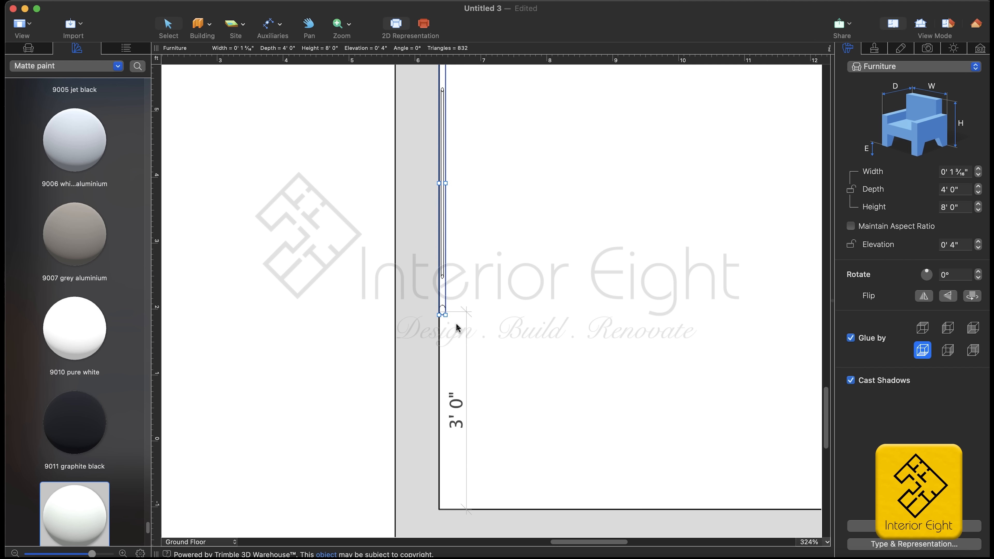
scroll(444, 278, down, 2)
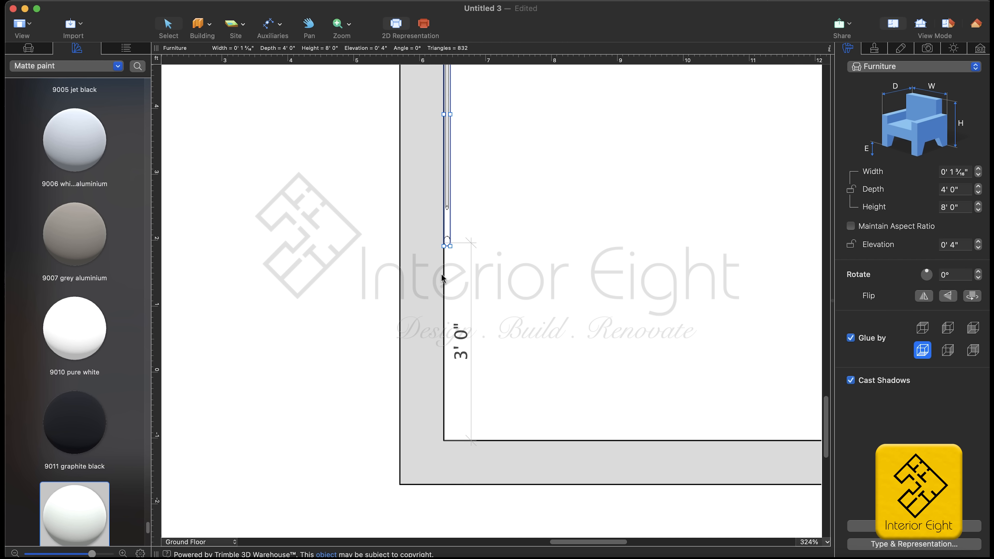
scroll(454, 260, up, 2)
scroll(454, 261, up, 1)
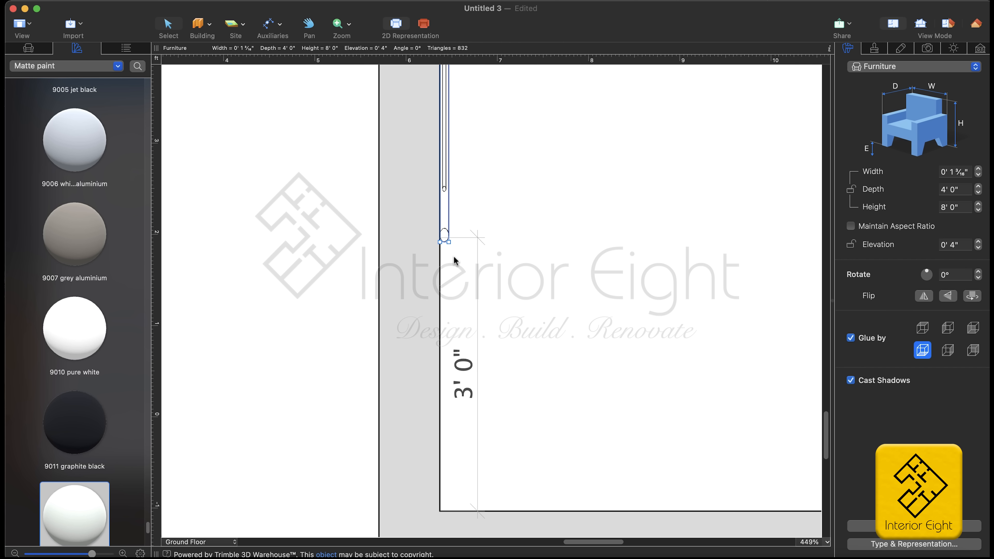
drag(445, 220, 445, 222)
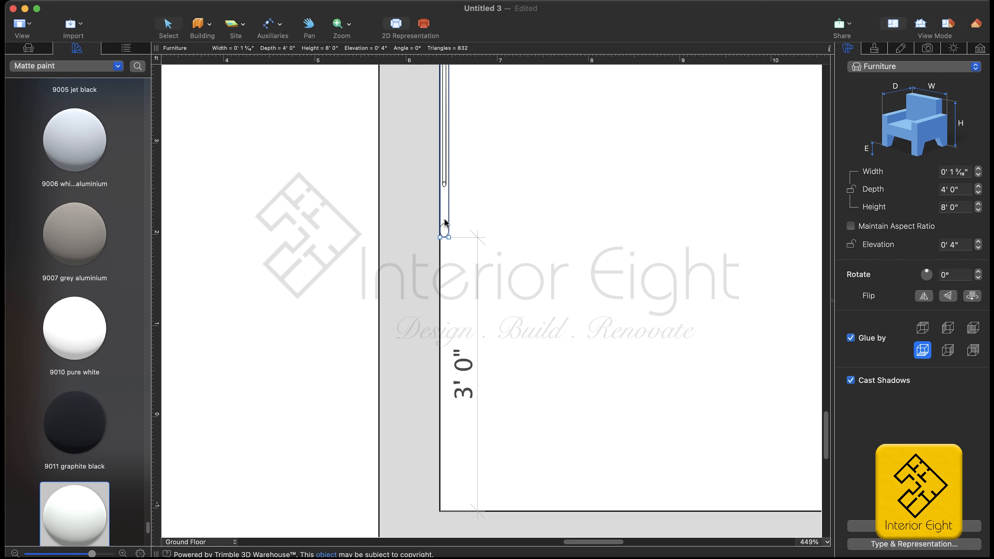
- Paste a second panel and place it flush against the side wall, starting where the first 1' 1" gap dimension ends
scroll(444, 222, up, 10)
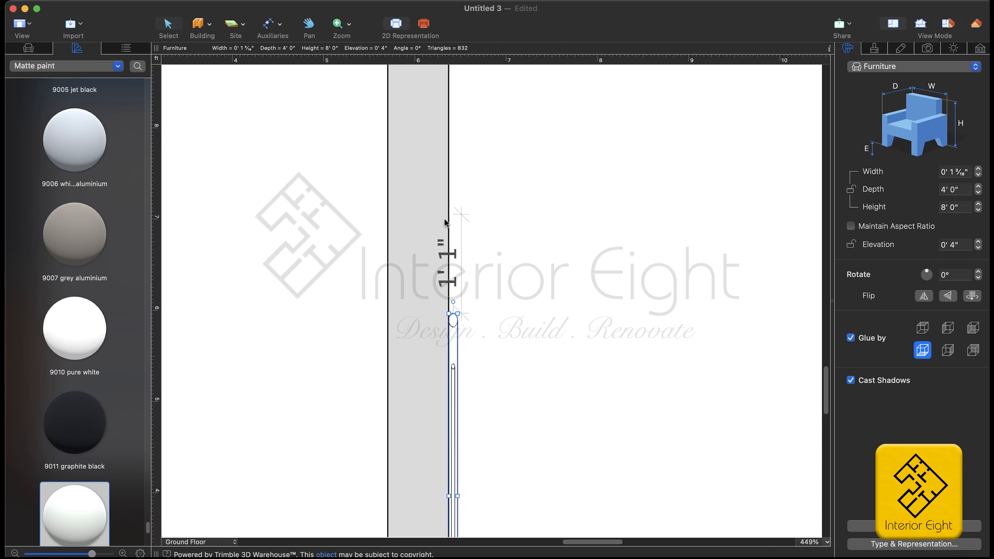
scroll(444, 222, up, 5)
scroll(444, 222, right, 3)
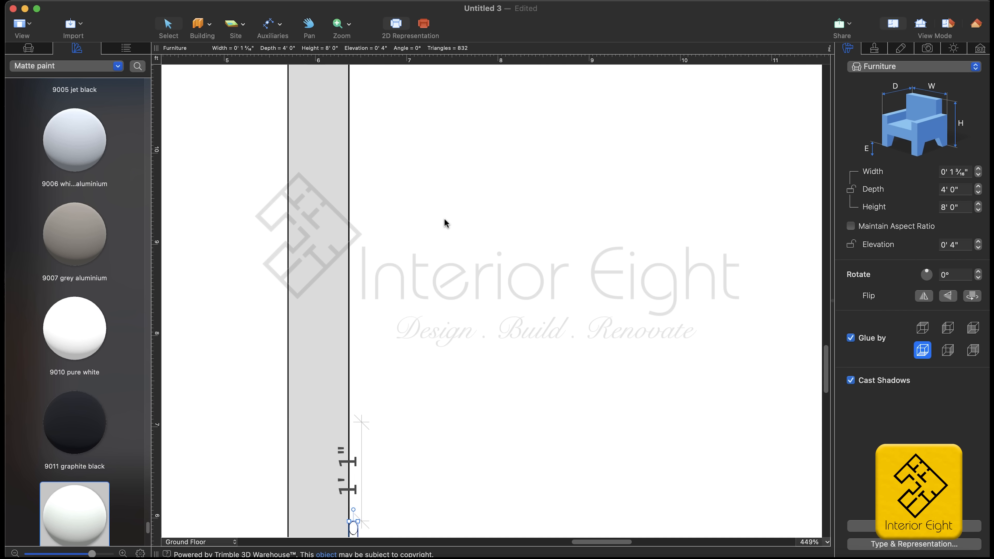
scroll(444, 220, down, 5)
scroll(444, 220, left, 1)
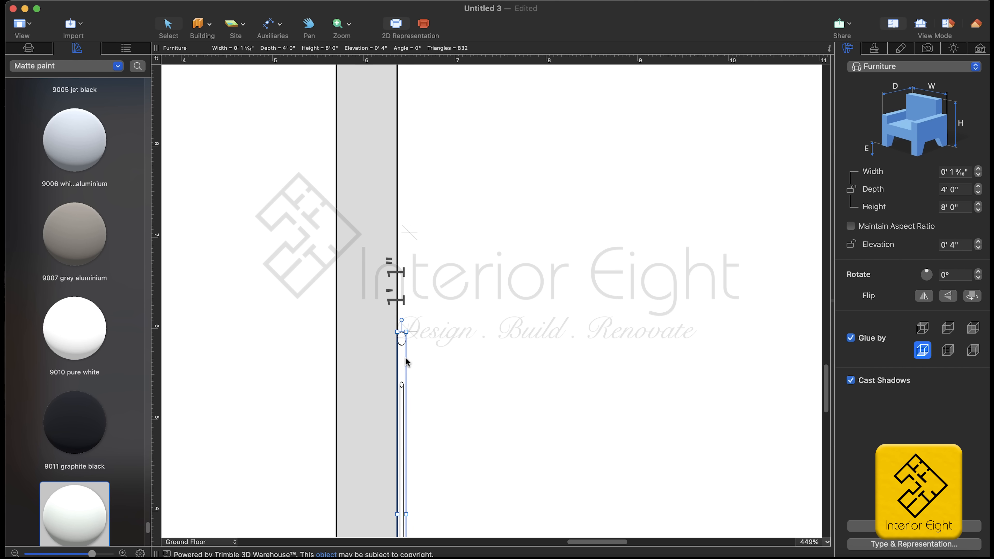
scroll(406, 362, up, 6)
scroll(406, 362, right, 1)
key(super+v)
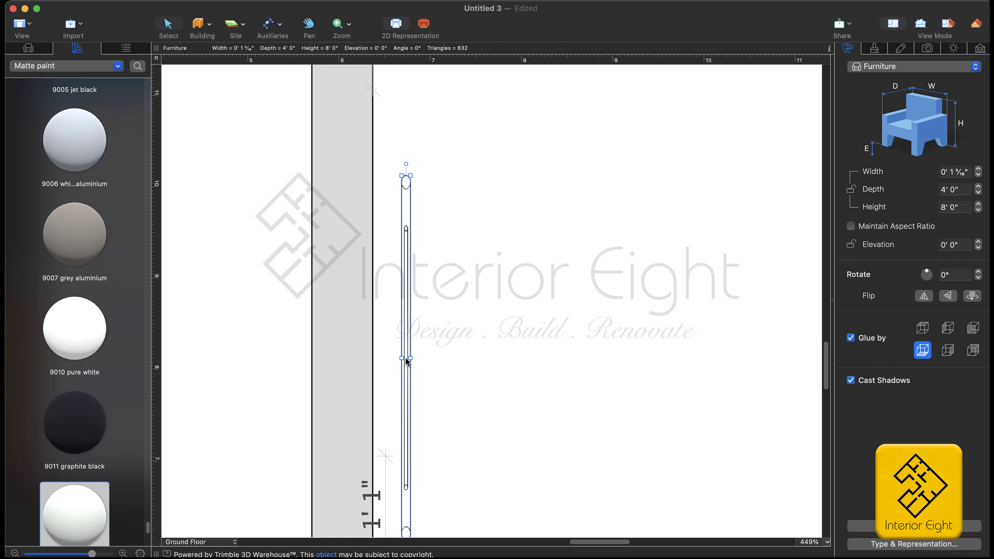
drag(409, 400, 384, 304)
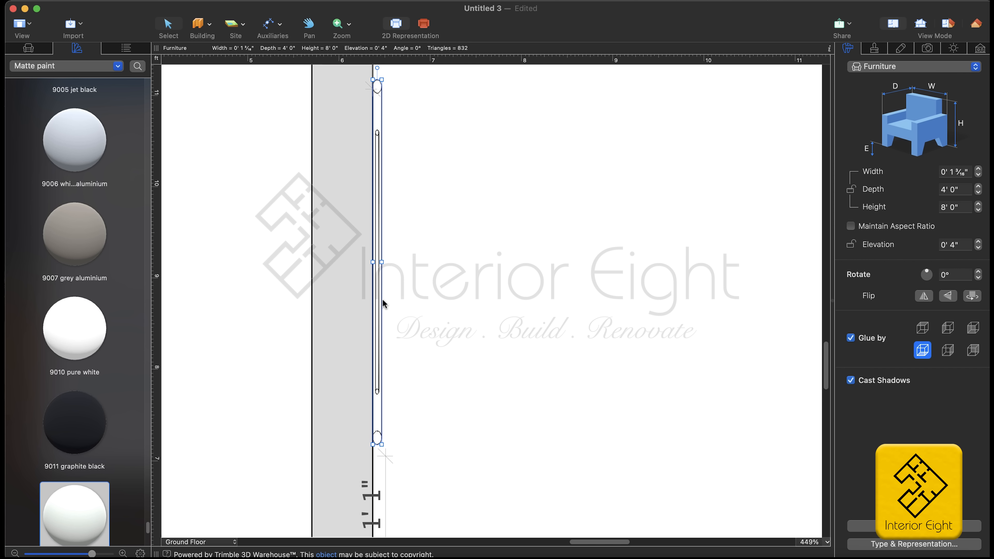
scroll(377, 437, up, 3)
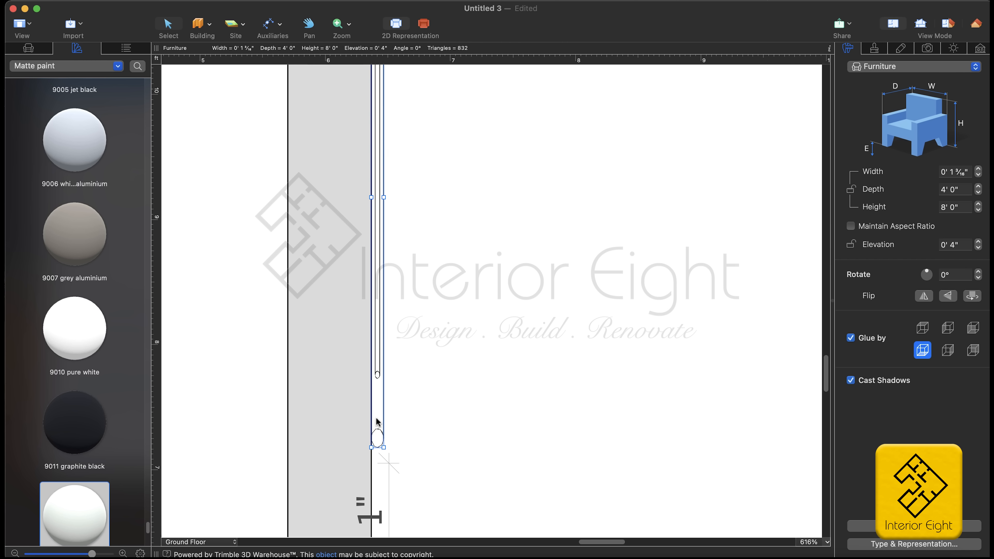
drag(378, 422, 375, 435)
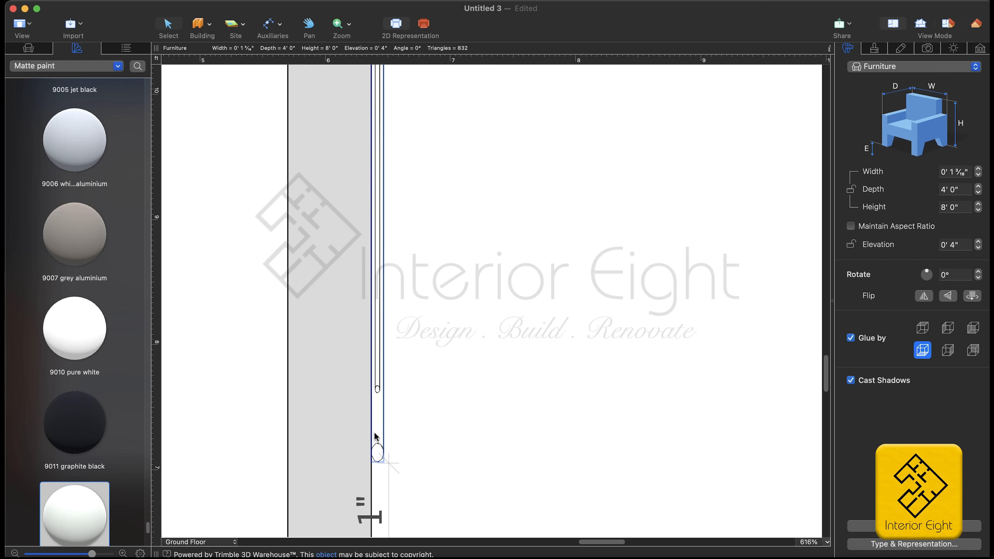
- Add a third panel copy against the side wall, starting at the far end of the second 1' 1" gap dimension
scroll(375, 436, up, 10)
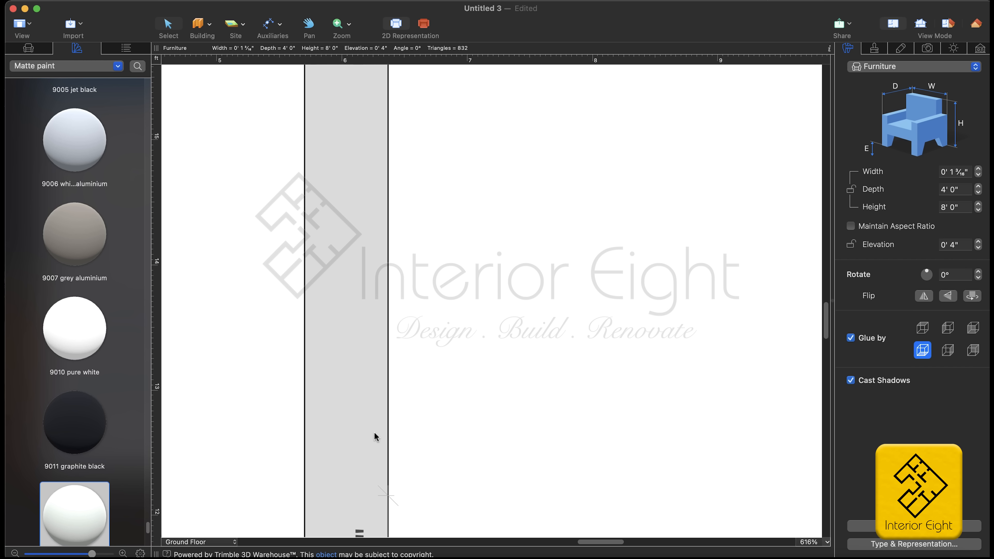
scroll(374, 436, down, 2)
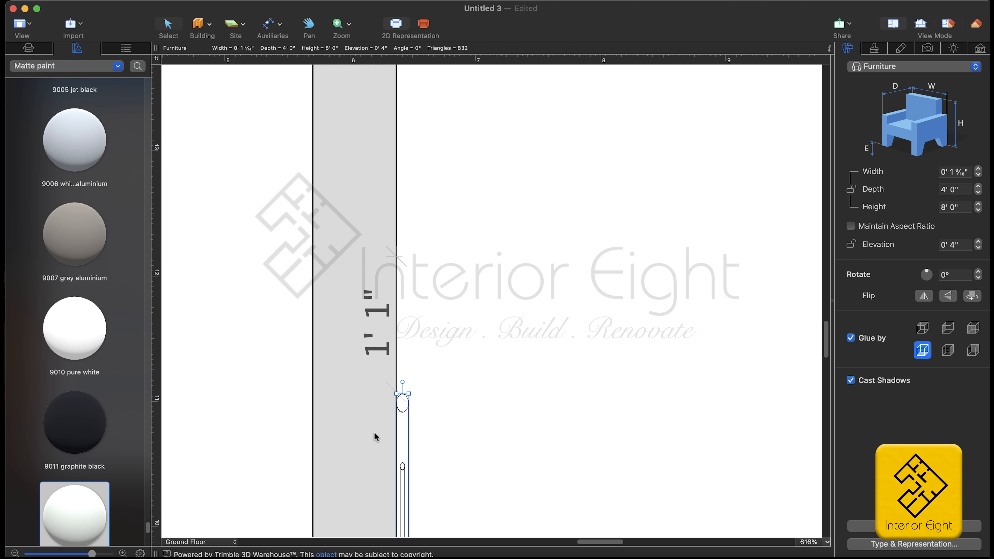
scroll(374, 432, up, 3)
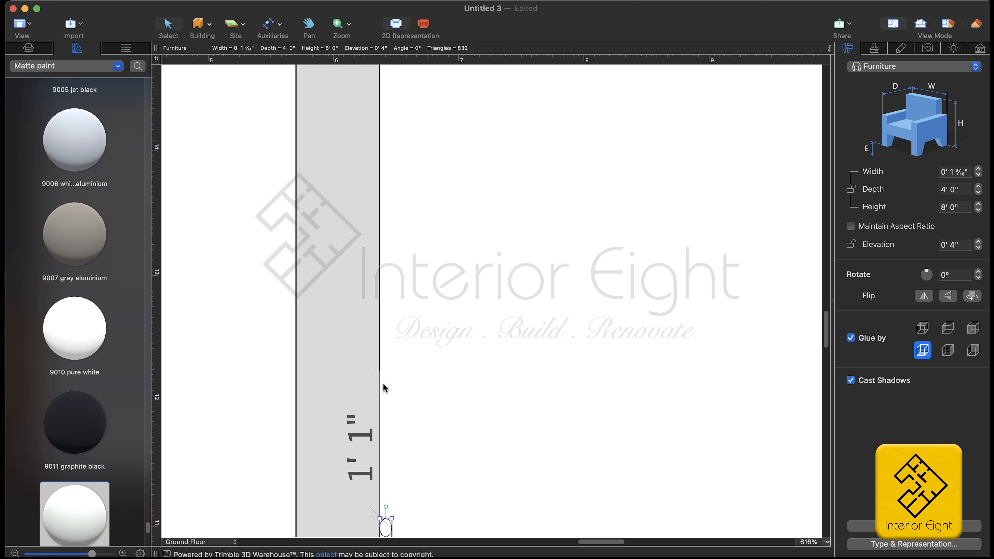
drag(388, 378, 389, 261)
scroll(388, 261, up, 6)
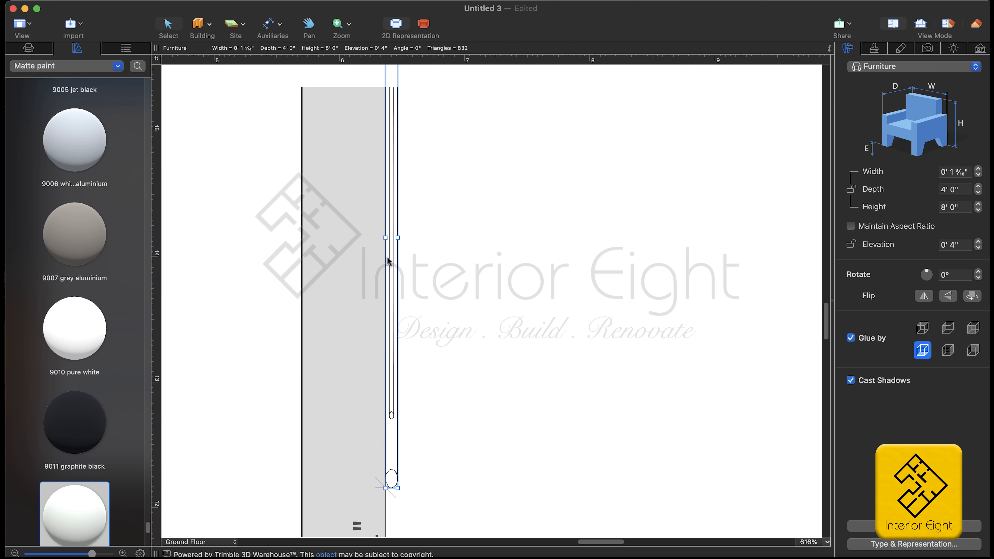
- Add a fourth panel copy against the side wall between the third 1' 1" gap and the 3' 0" dimension near the cabinets
scroll(387, 261, up, 10)
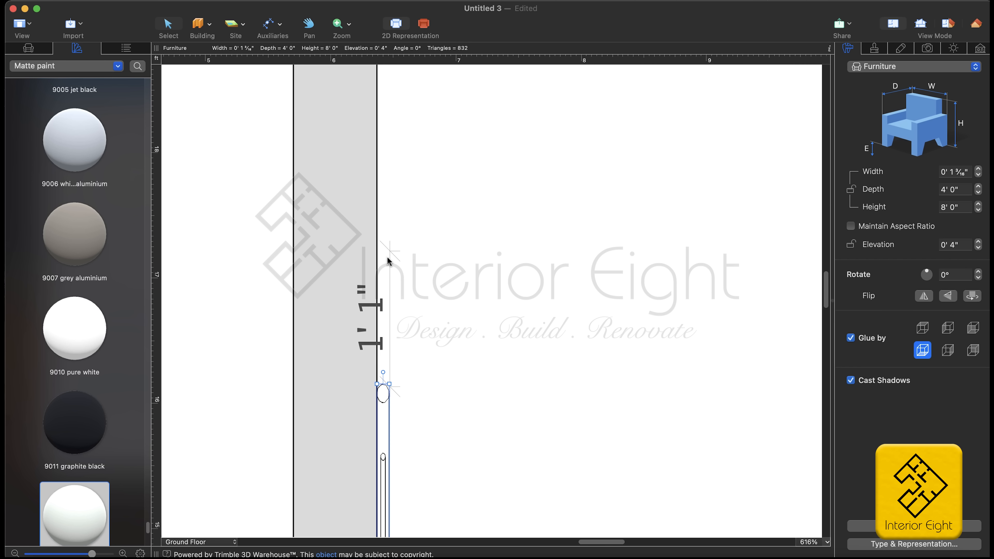
drag(388, 260, 386, 215)
scroll(386, 216, up, 9)
scroll(386, 216, up, 4)
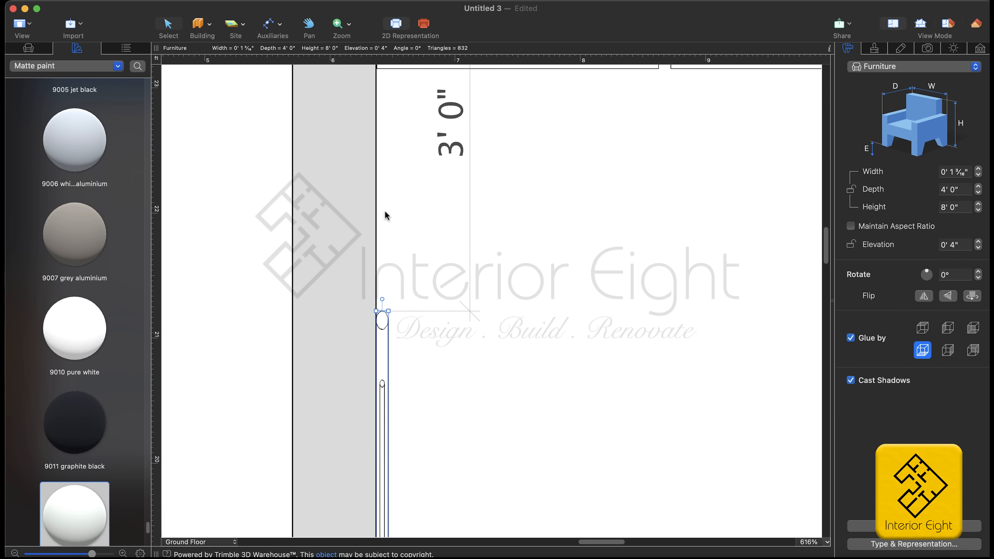
- Check the spacing of the four wall panels along the side wall in the 2D plan and in the 3D view
ctrl+scroll(386, 216, down, 3)
ctrl+scroll(385, 215, down, 5)
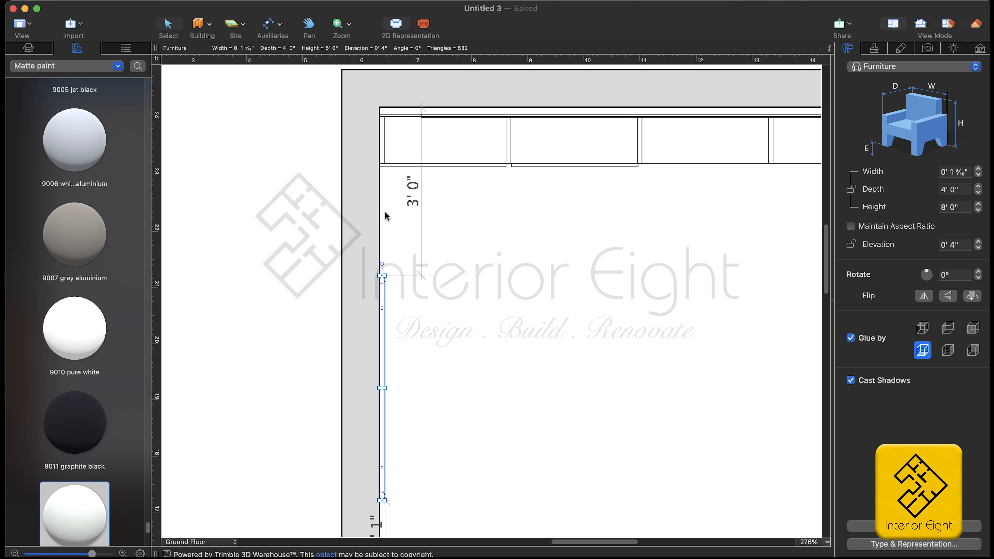
scroll(386, 215, down, 15)
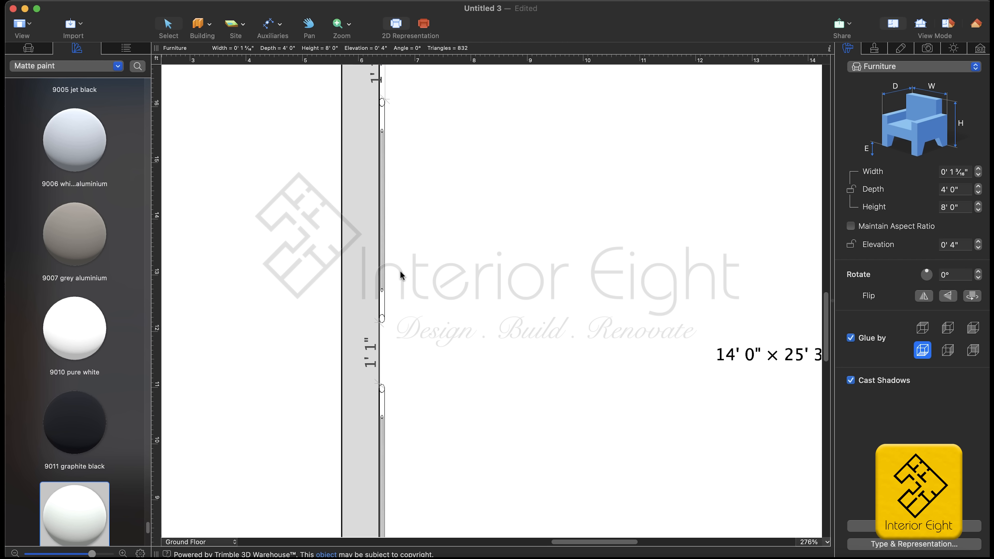
scroll(400, 276, down, 14)
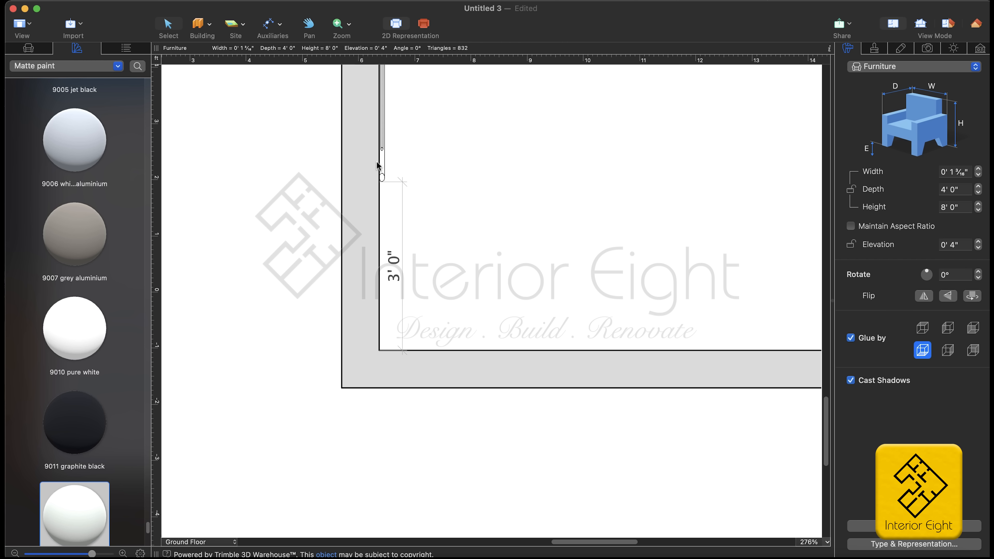
click(975, 22)
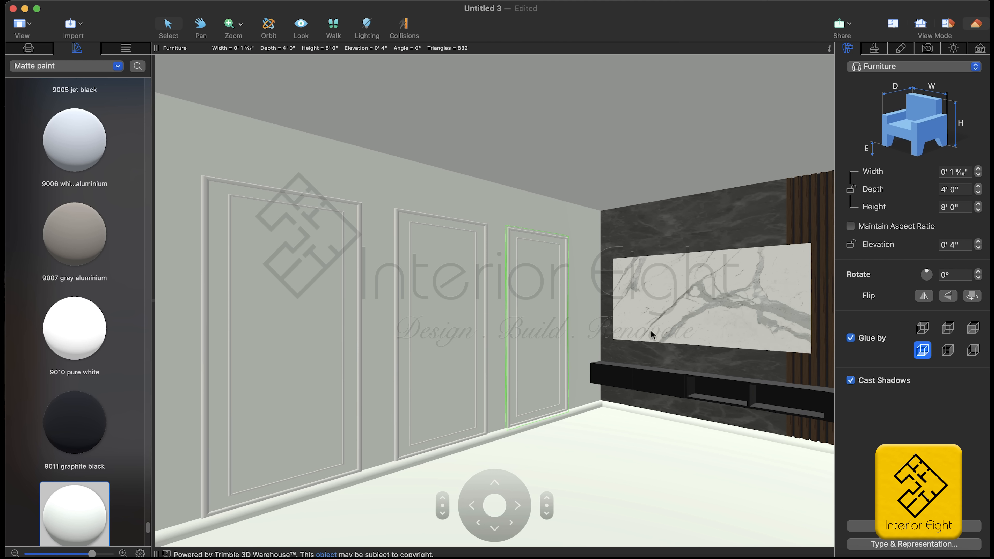
key(Left)
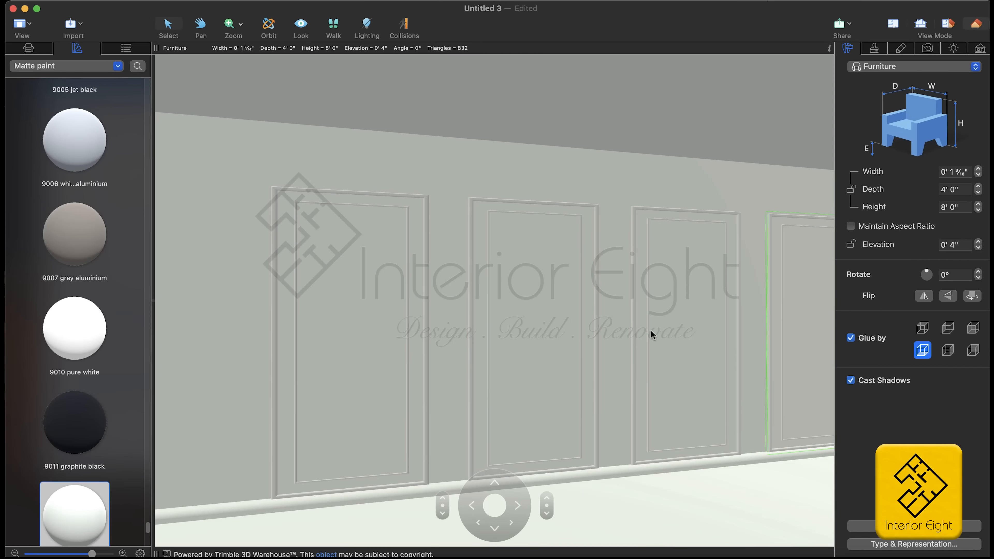
key(Right)
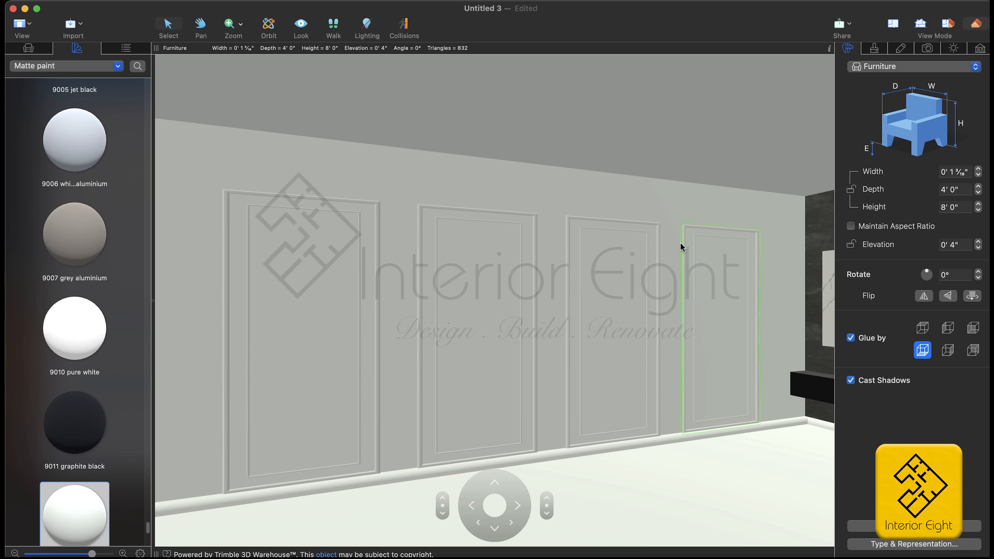
- Select all four wall panels, set their elevation to 0' 8" and lock the elevation
shift+click(657, 245)
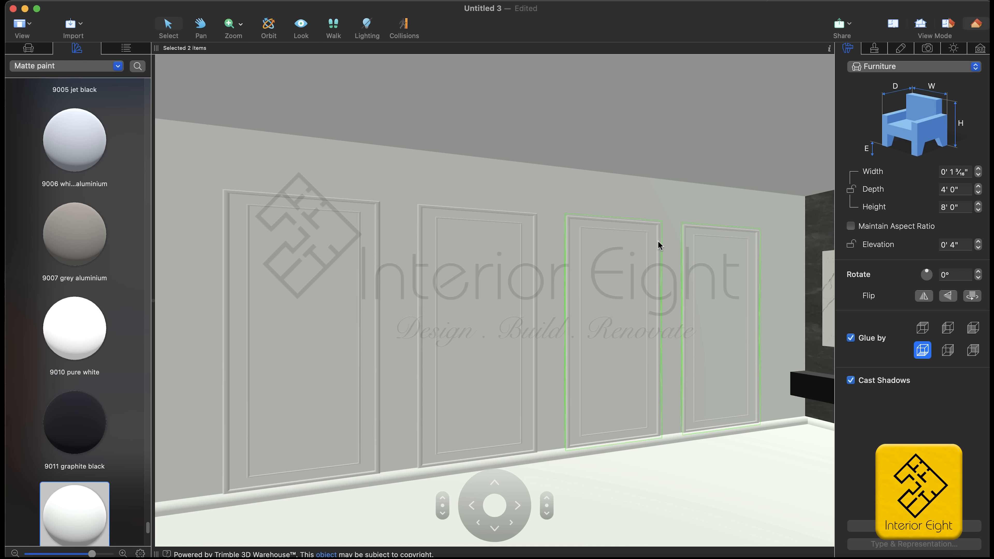
shift+click(537, 235)
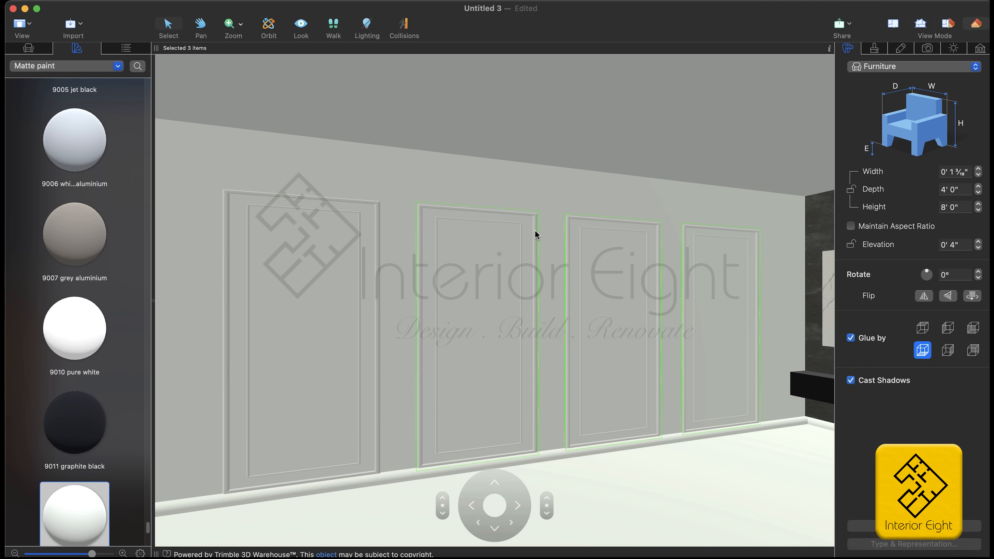
shift+click(378, 218)
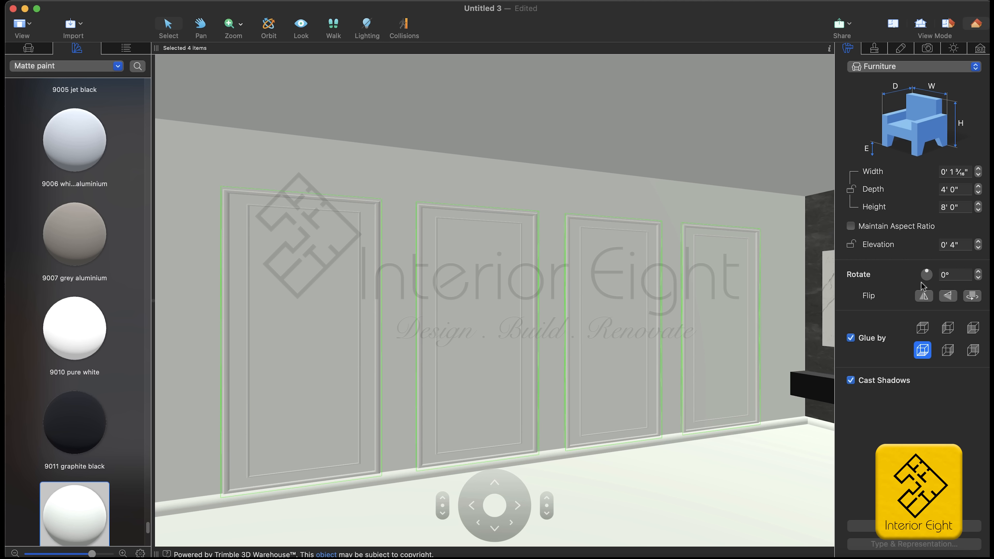
click(939, 246)
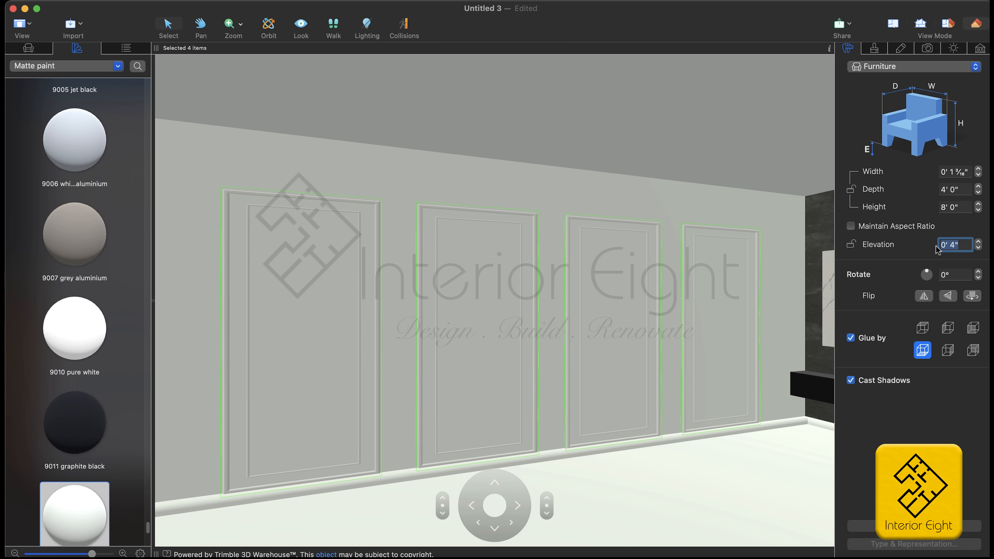
text(8)
key(Return)
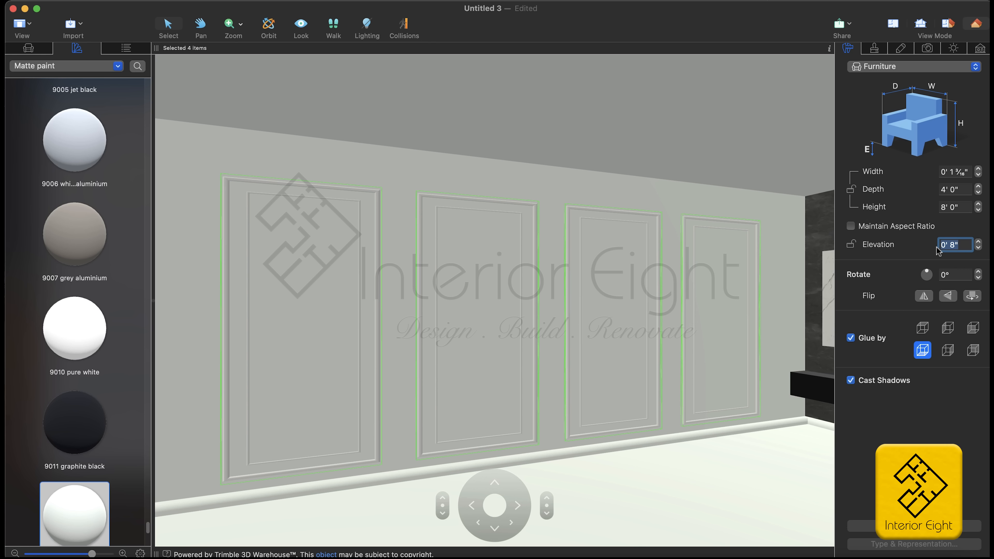
click(851, 245)
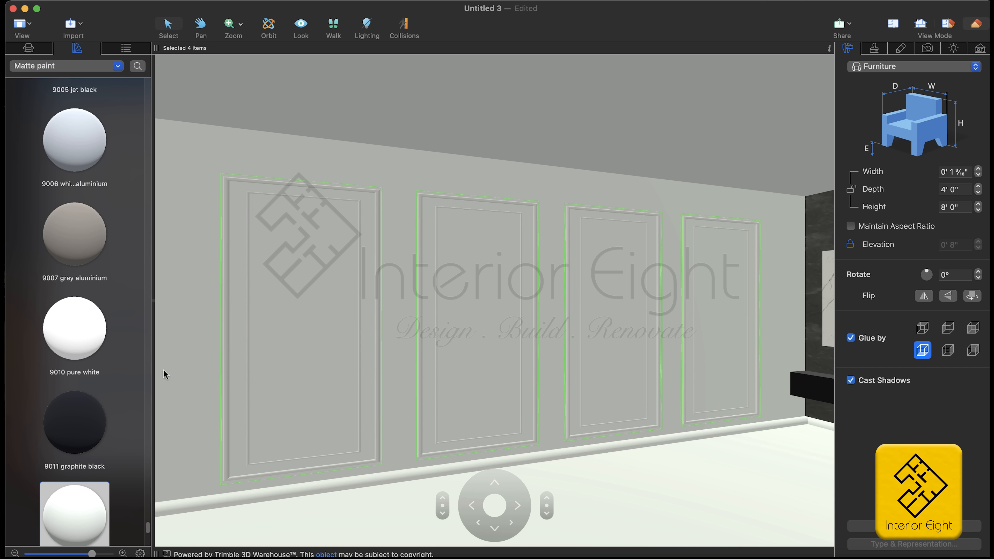
- Paint the side wall behind the panels with the 7043 traffic grey B matte paint
scroll(102, 257, up, 5)
scroll(109, 251, up, 10)
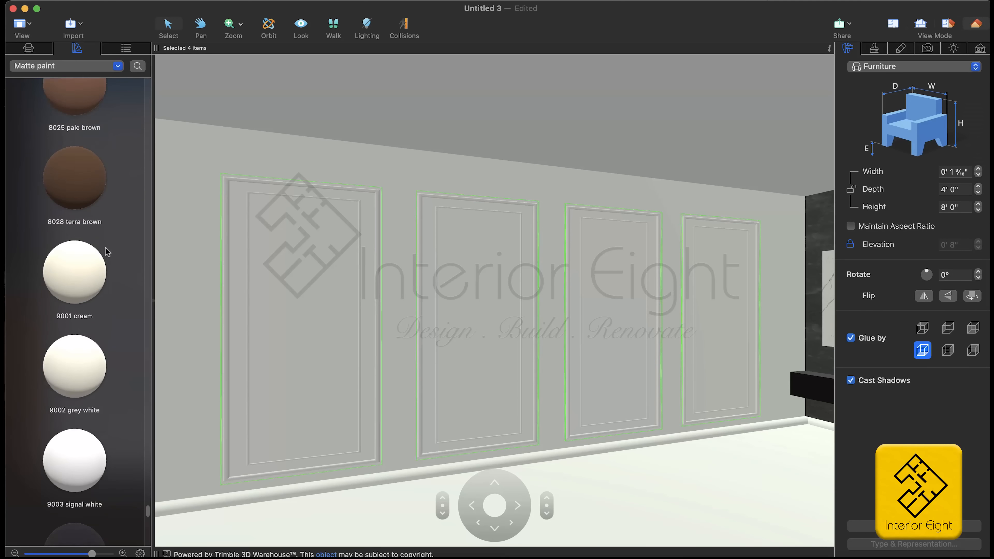
scroll(118, 246, up, 10)
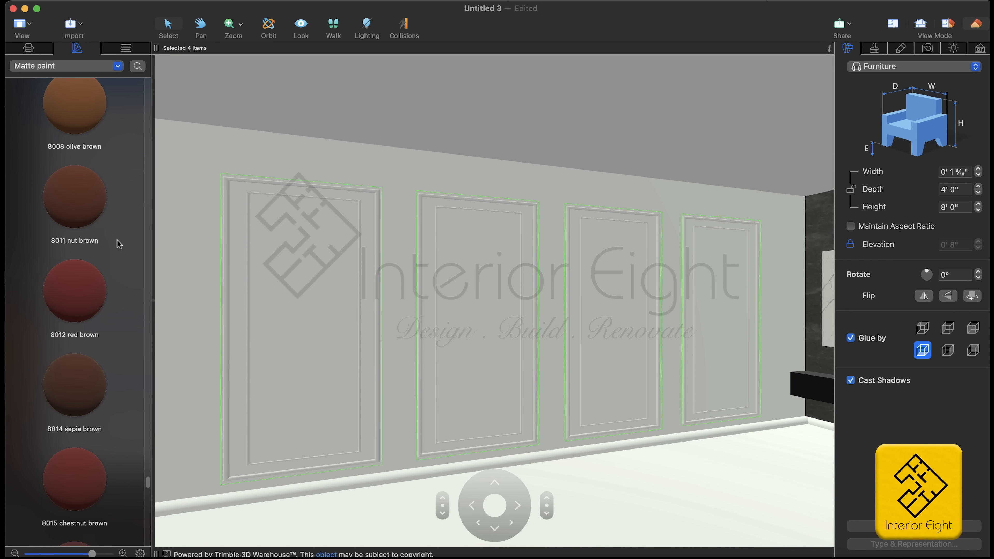
scroll(125, 239, up, 6)
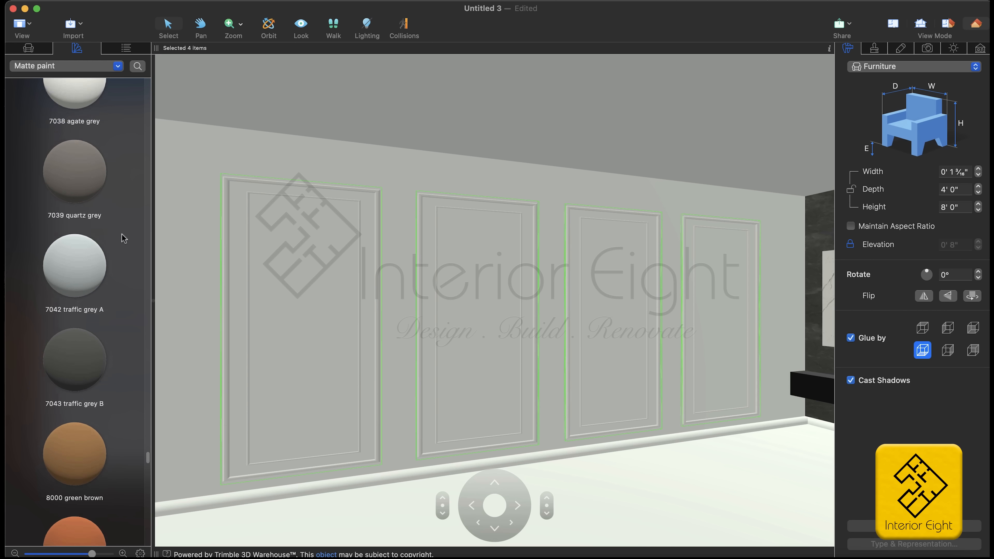
drag(90, 338, 211, 140)
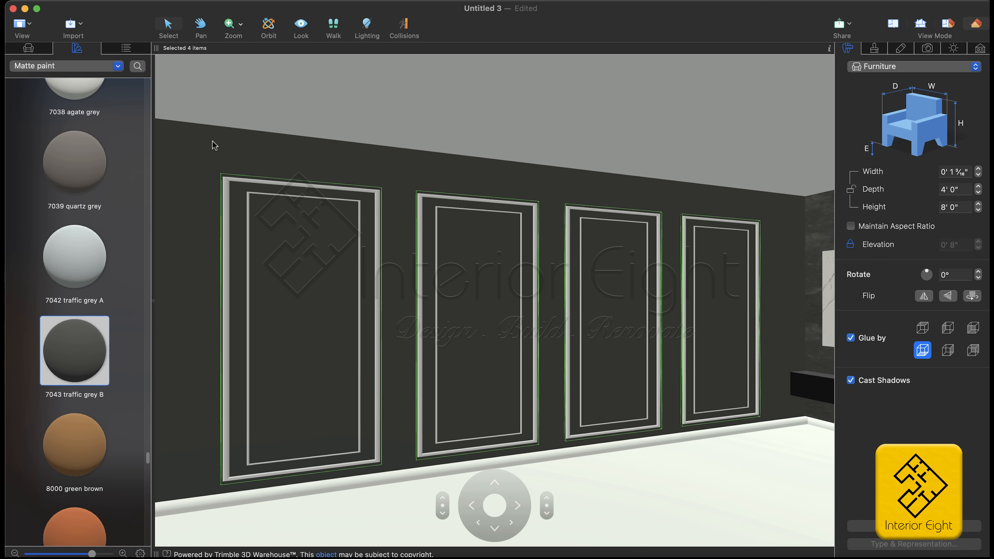
- Apply the 9005 jet black matte paint to the moulding of all four wall panels
scroll(109, 229, down, 20)
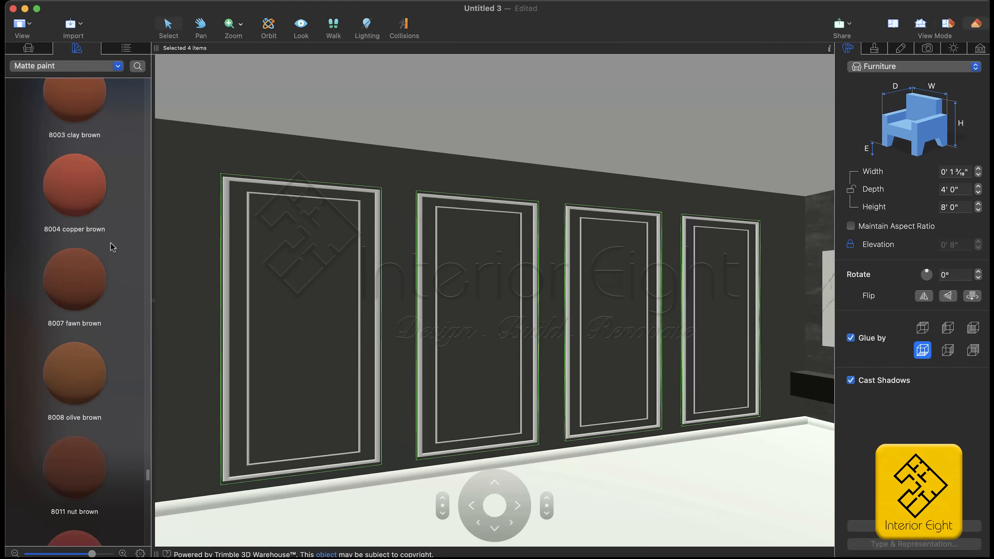
scroll(111, 253, down, 15)
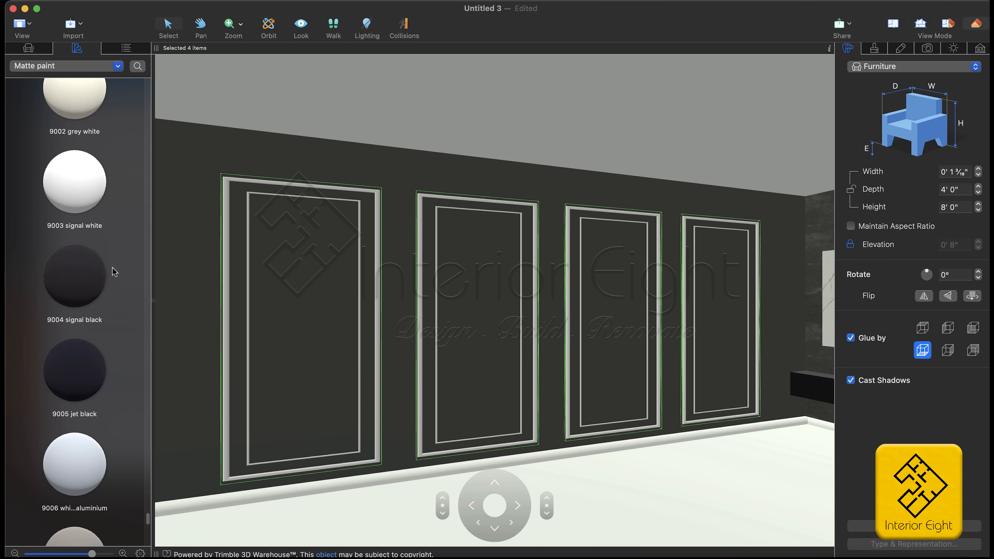
drag(92, 148, 228, 203)
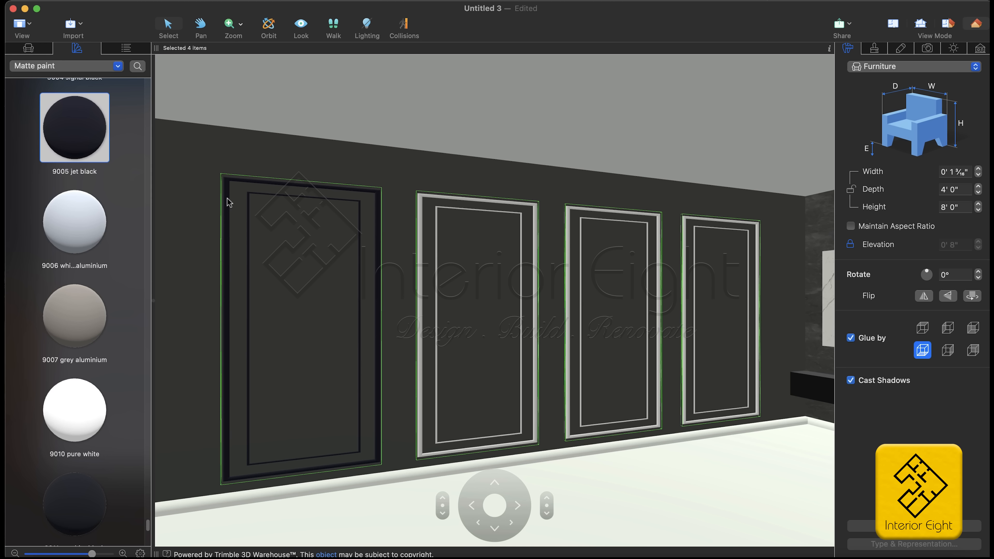
drag(79, 121, 570, 236)
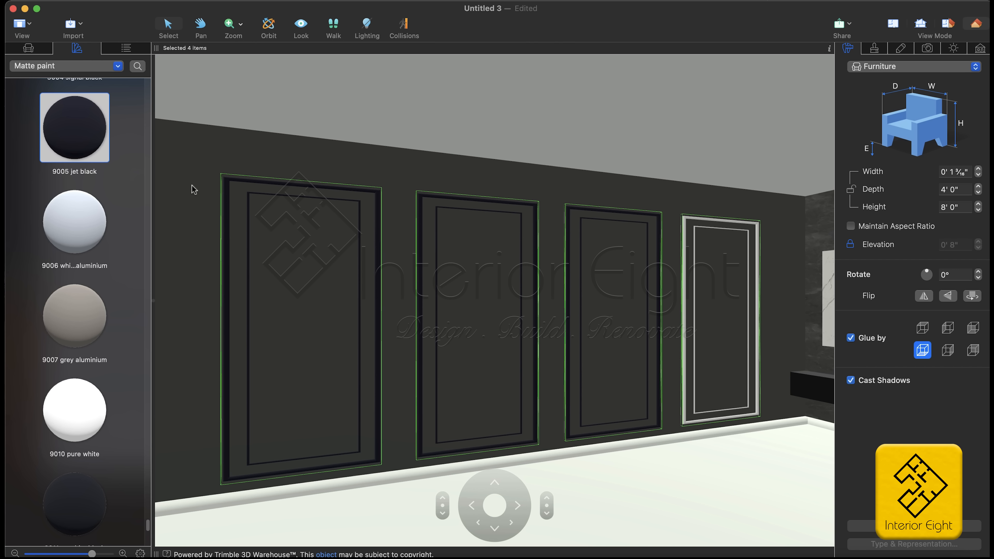
drag(79, 127, 678, 231)
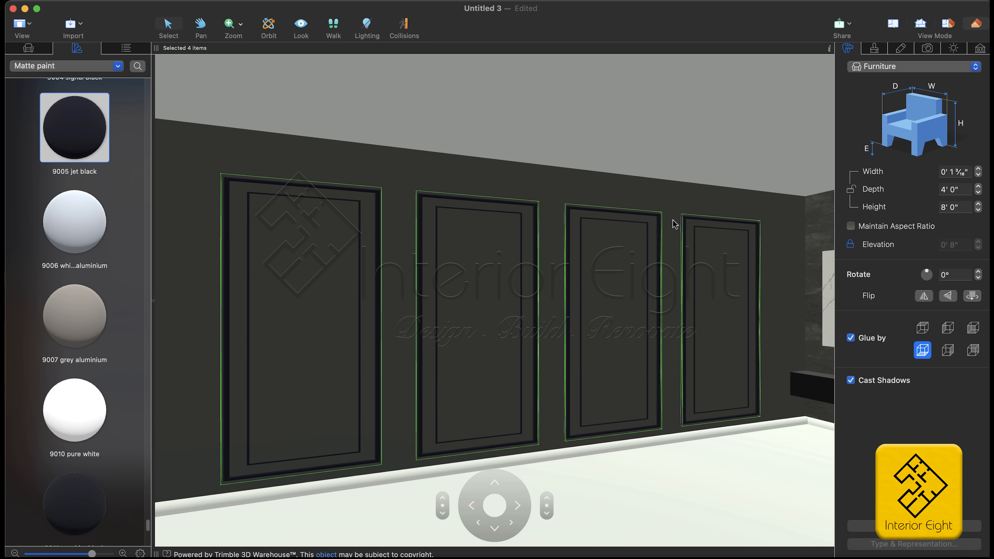
- Deselect the panels, try the 9007 grey aluminium matte paint on the side wall and undo it
click(618, 180)
click(654, 127)
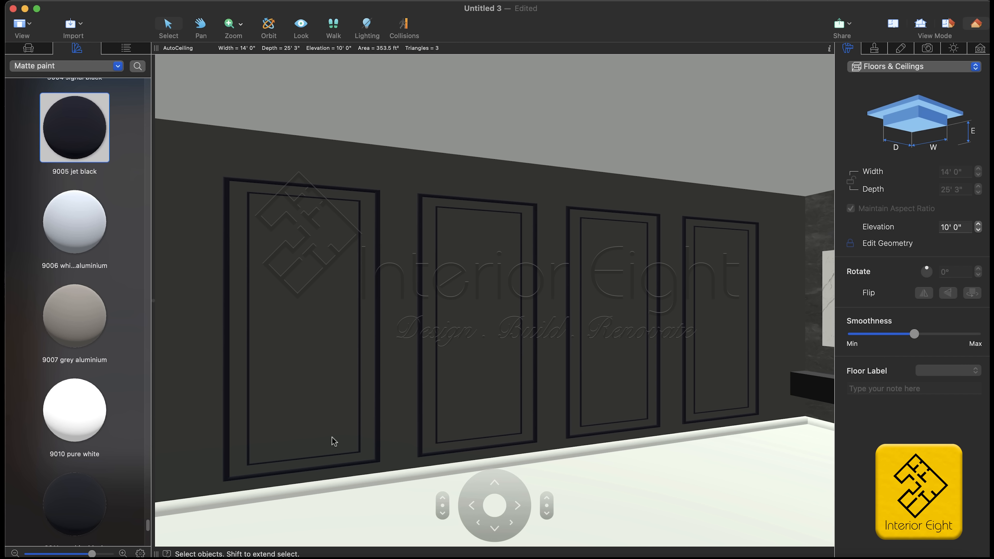
drag(75, 315, 296, 292)
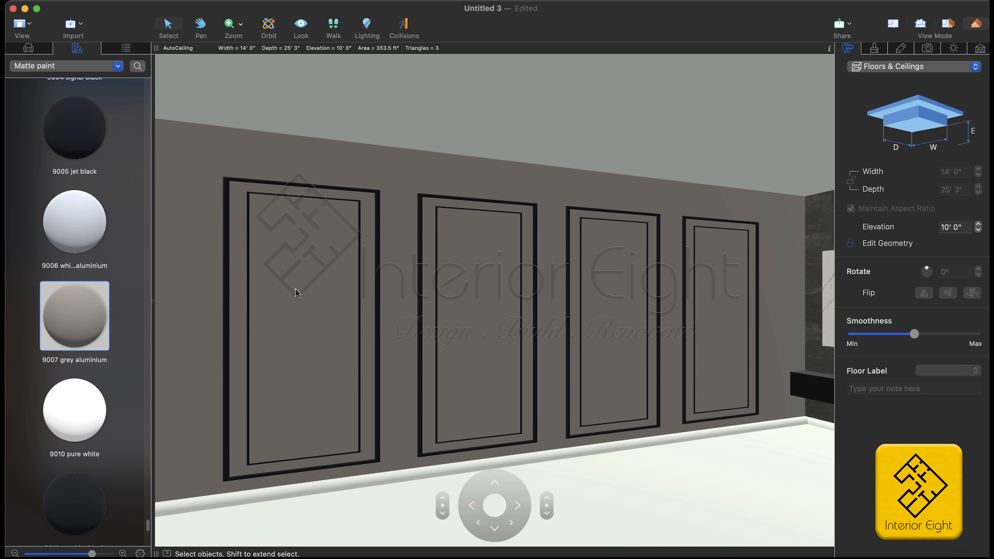
key(super+z)
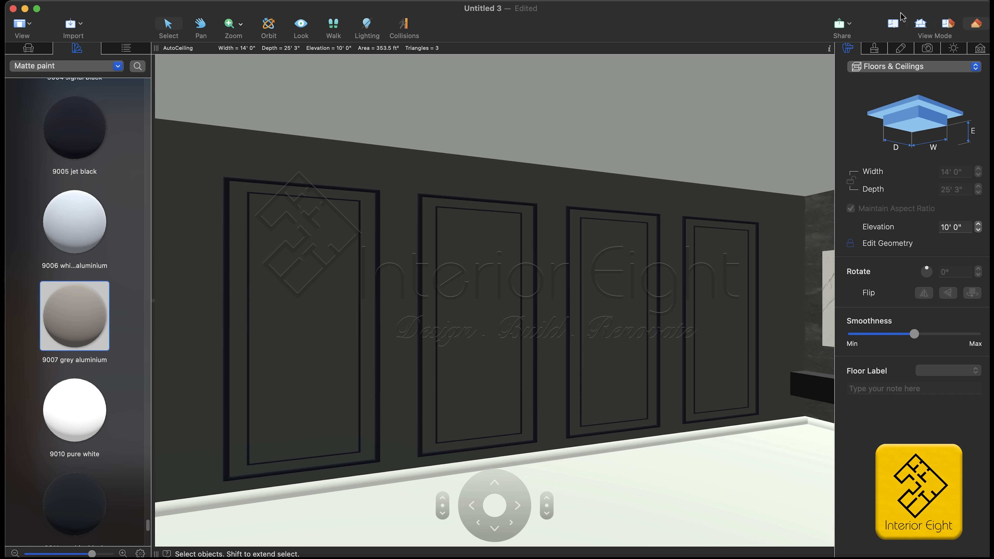
- In the 2D plan, draw a building block about 2' 9" deep beside the panel next to the 3' 0" dimension, with a width of ½"
click(896, 24)
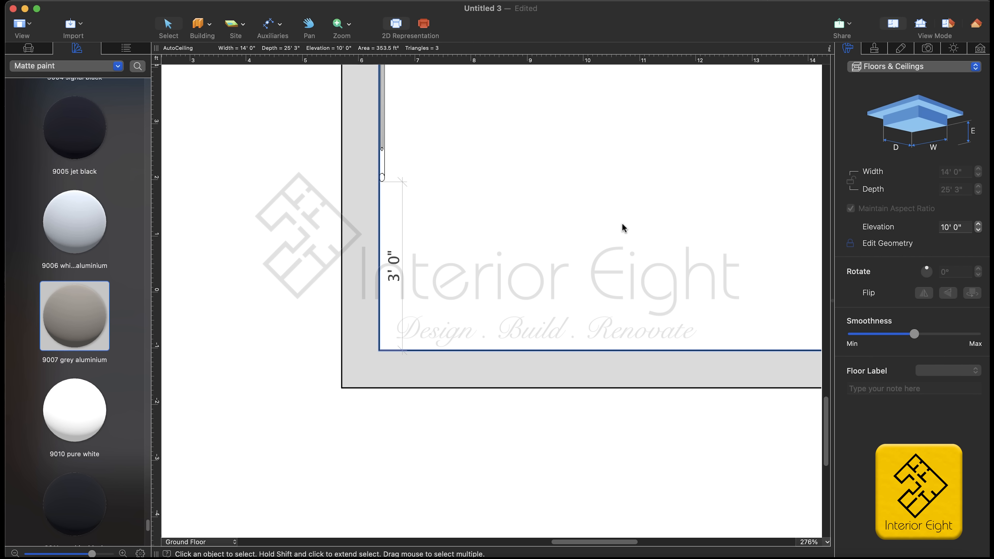
scroll(567, 152, up, 5)
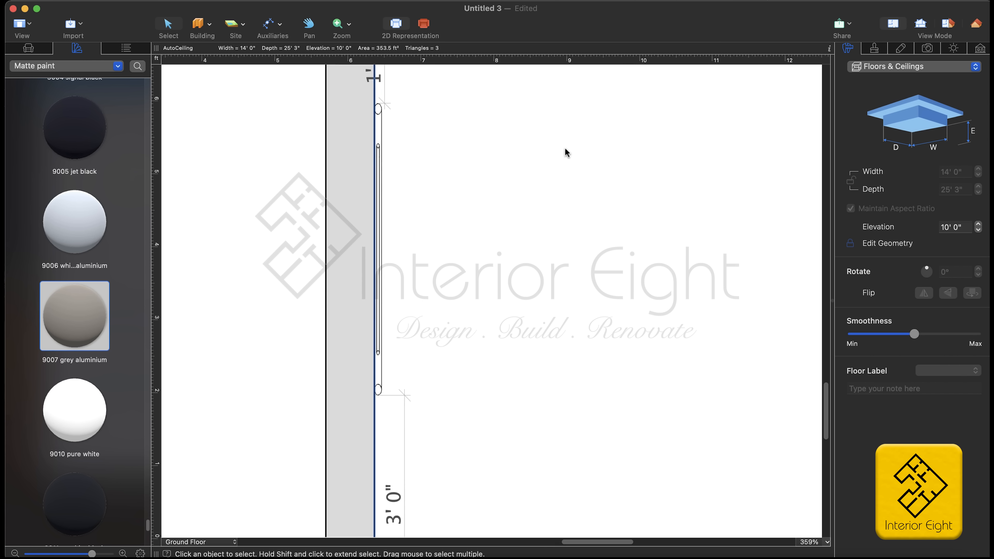
click(210, 24)
click(212, 205)
drag(359, 140, 395, 382)
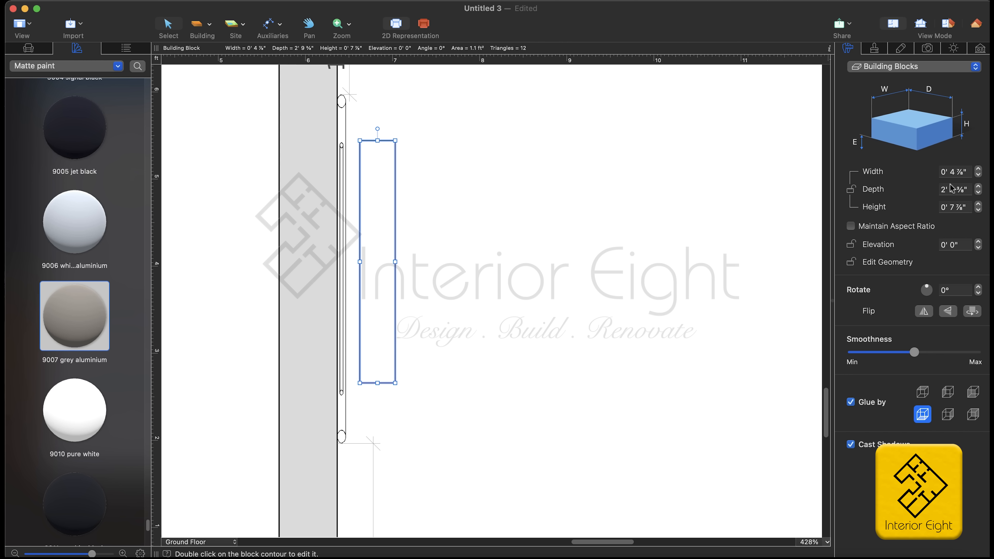
click(957, 172)
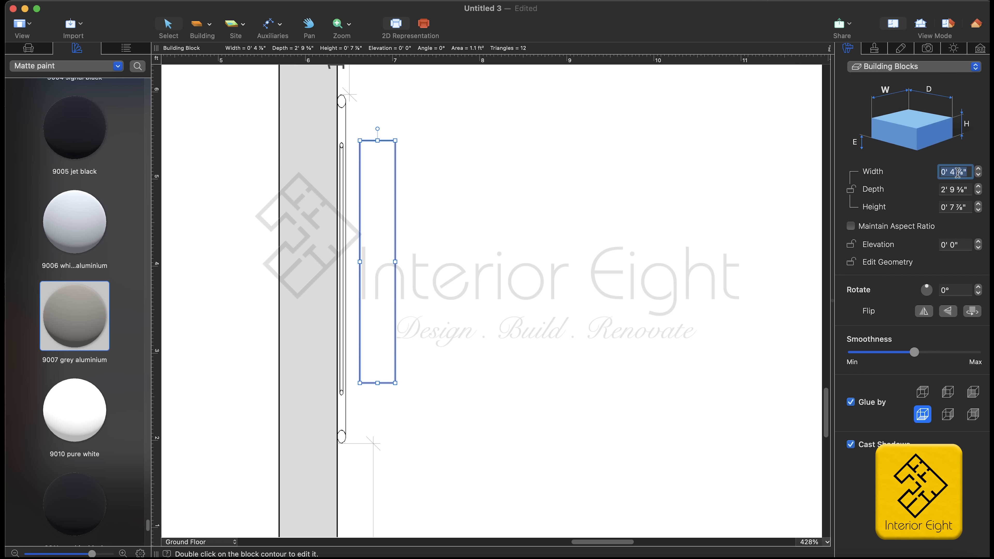
text(.5)
key(Return)
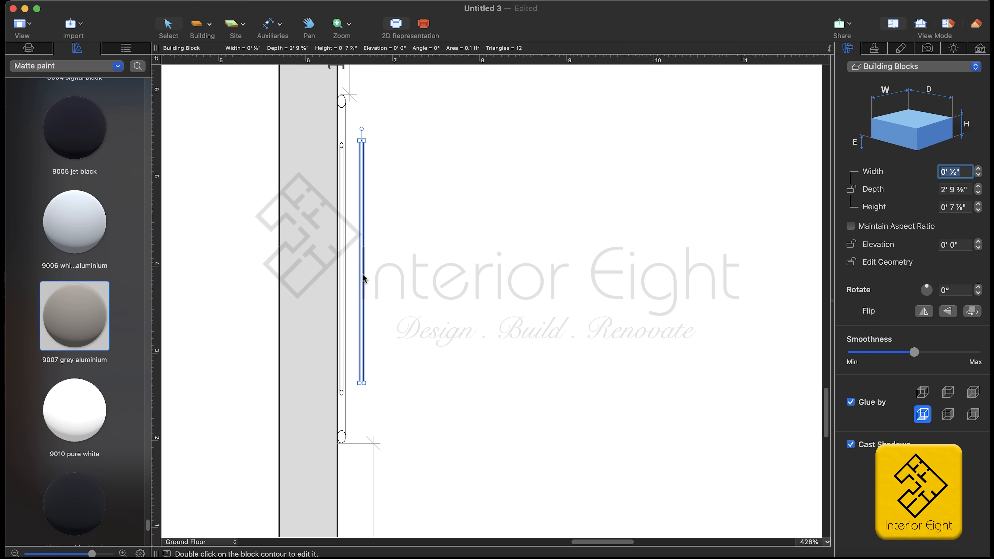
- Move the thin building block into the panel's inner frame in plan, aligning it between the frame's two end mouldings
mouse_move(362, 278)
mouse_down()
mouse_move(357, 288)
mouse_move(345, 281)
mouse_up()
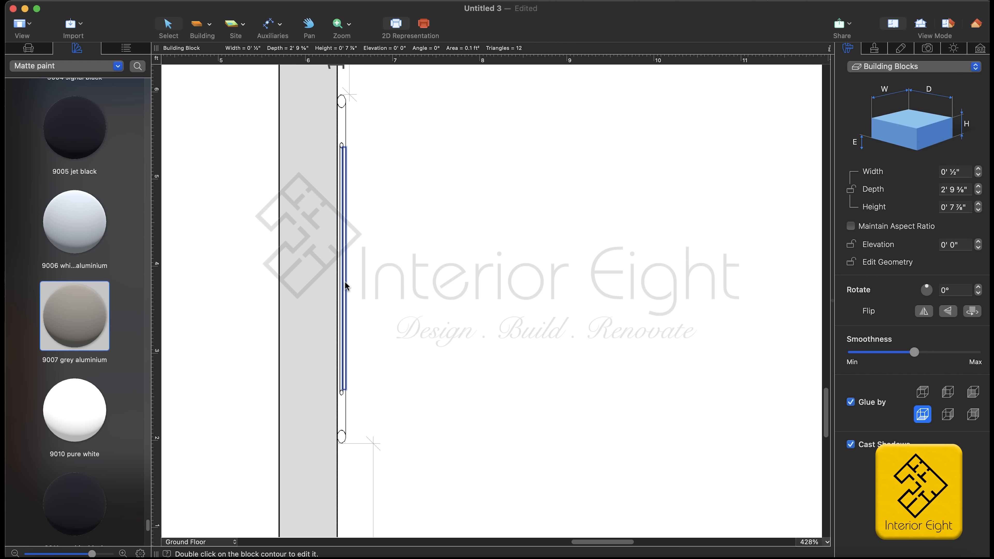
scroll(344, 281, up, 8)
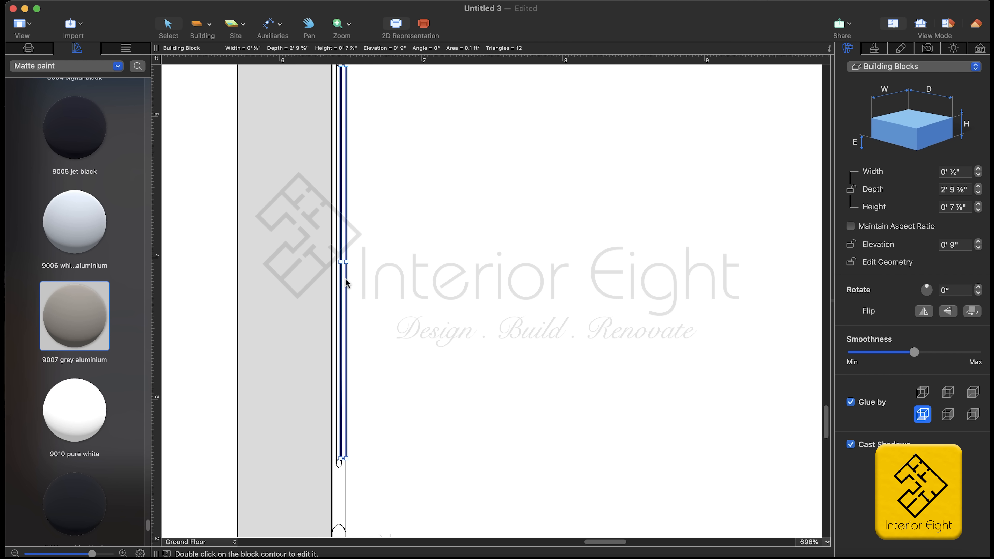
scroll(345, 278, down, 7)
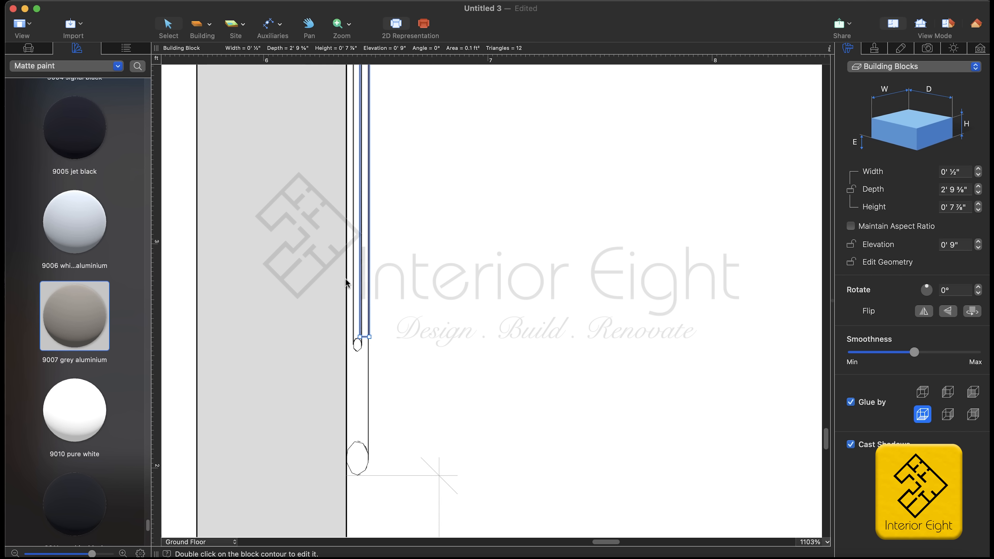
scroll(346, 278, up, 4)
scroll(346, 278, up, 4)
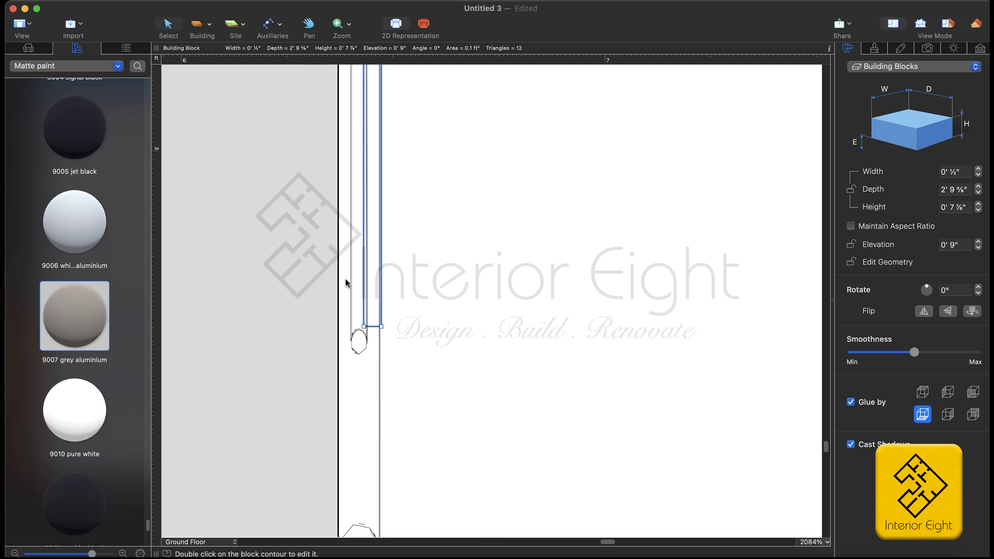
drag(382, 294, 366, 297)
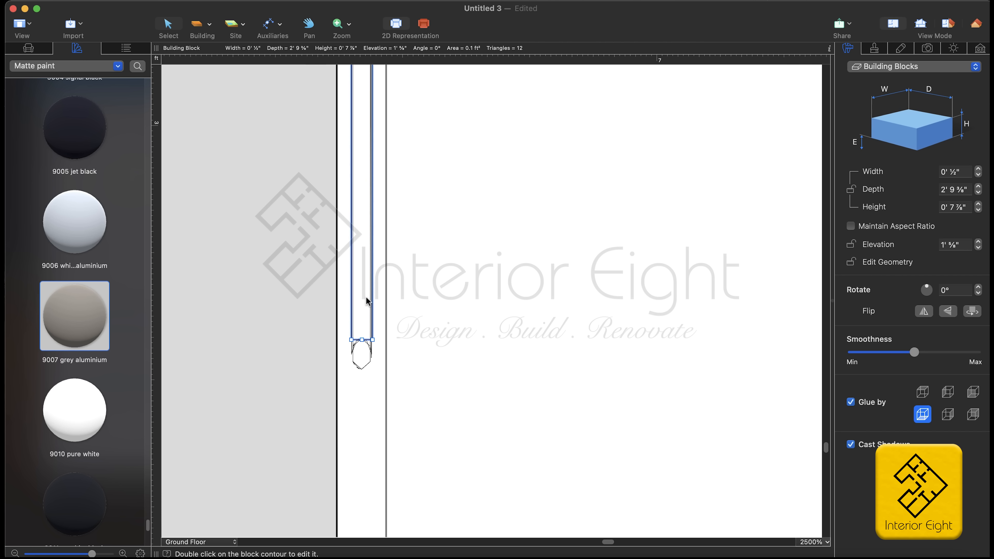
scroll(366, 298, up, 5)
scroll(366, 297, up, 14)
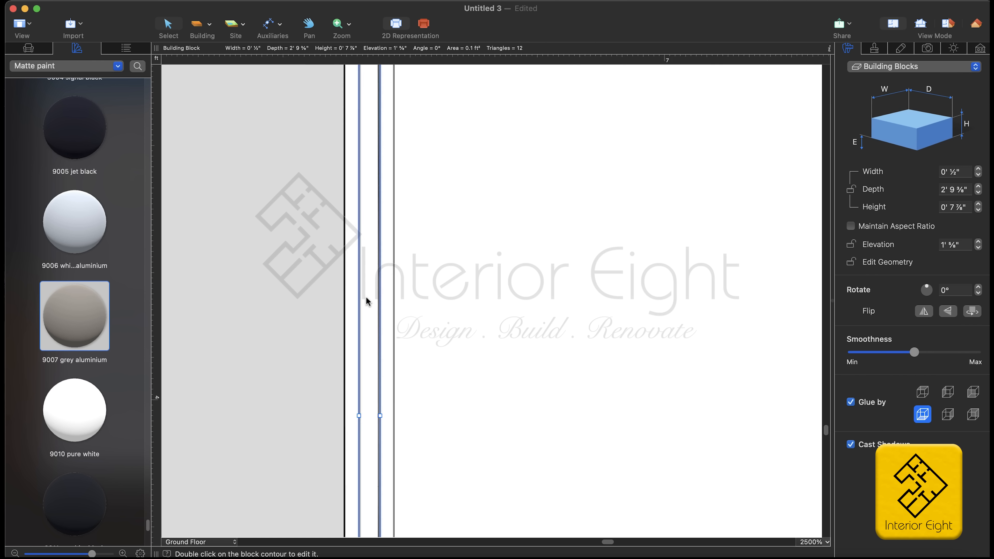
scroll(366, 298, up, 2)
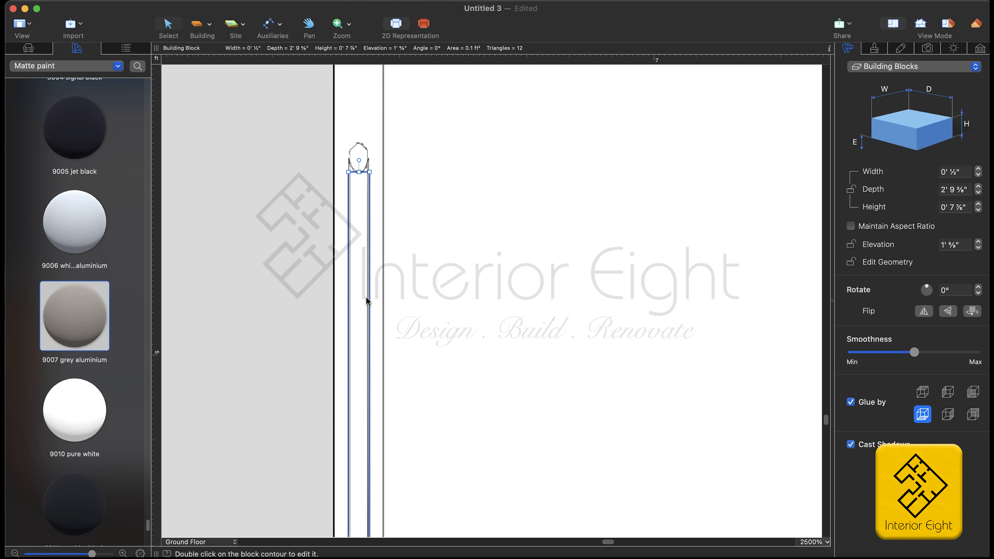
- In the 3D view, set the block's height to 7' 0" and raise it in small increments until it fills the inner frame, then deselect it
click(976, 23)
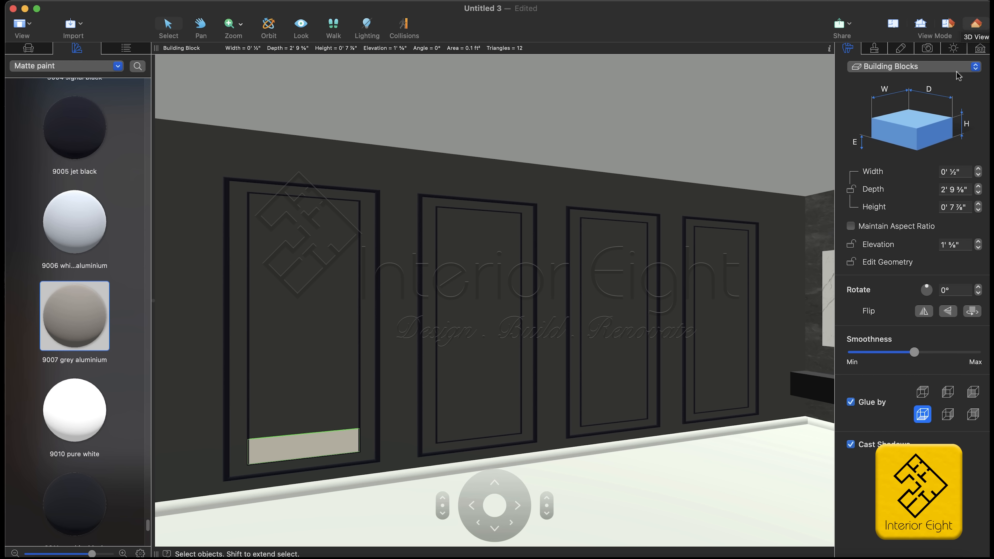
drag(963, 209, 935, 208)
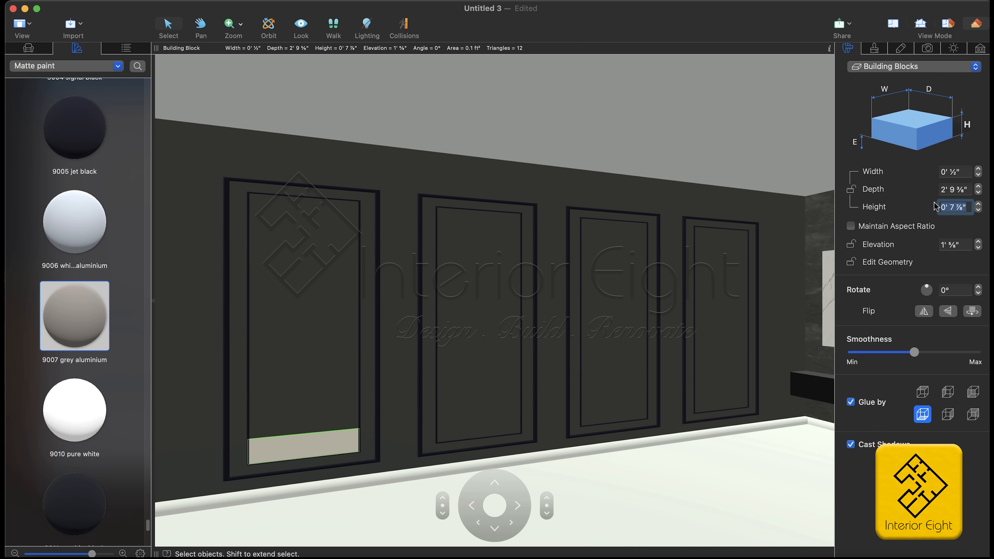
text(7')
key(Return)
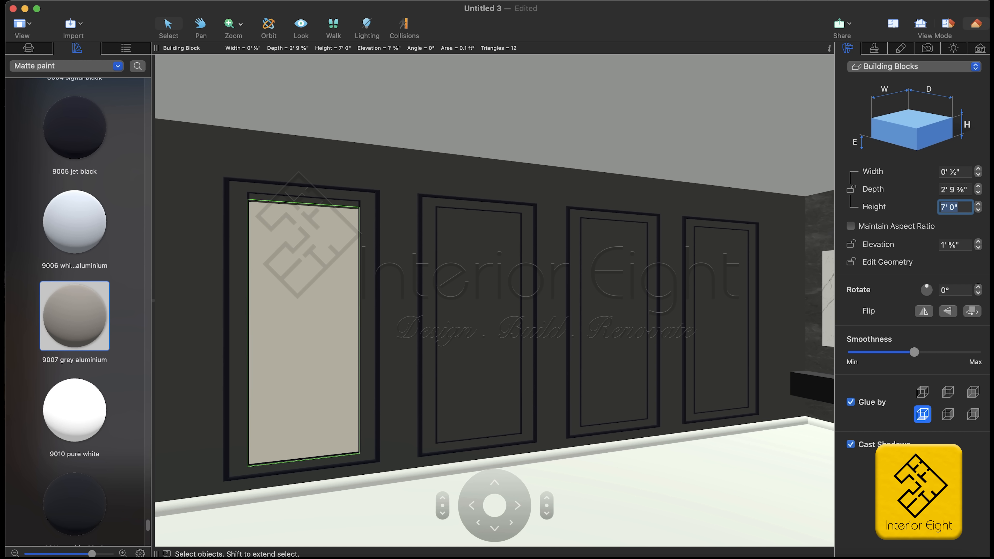
click(978, 205)
click(977, 204)
click(978, 204)
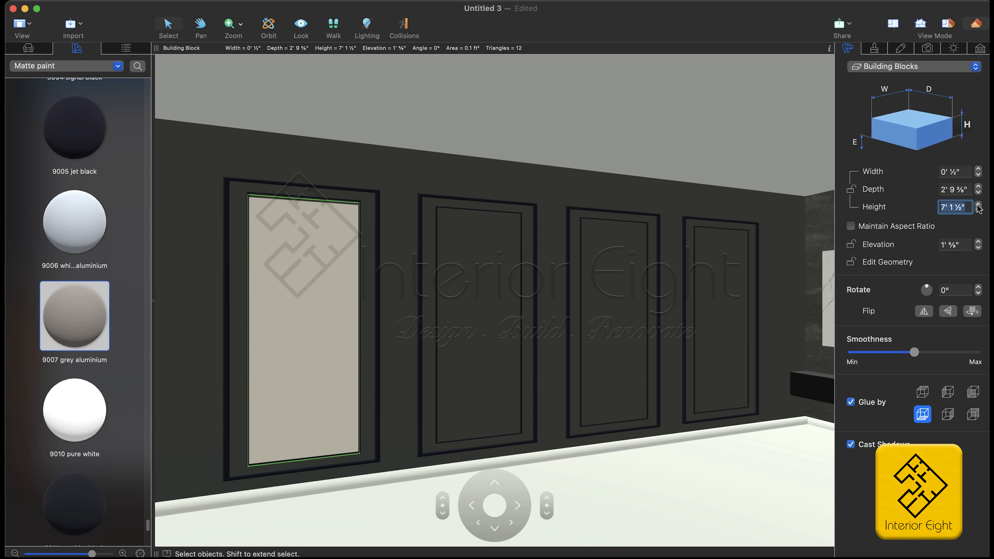
click(977, 205)
click(731, 133)
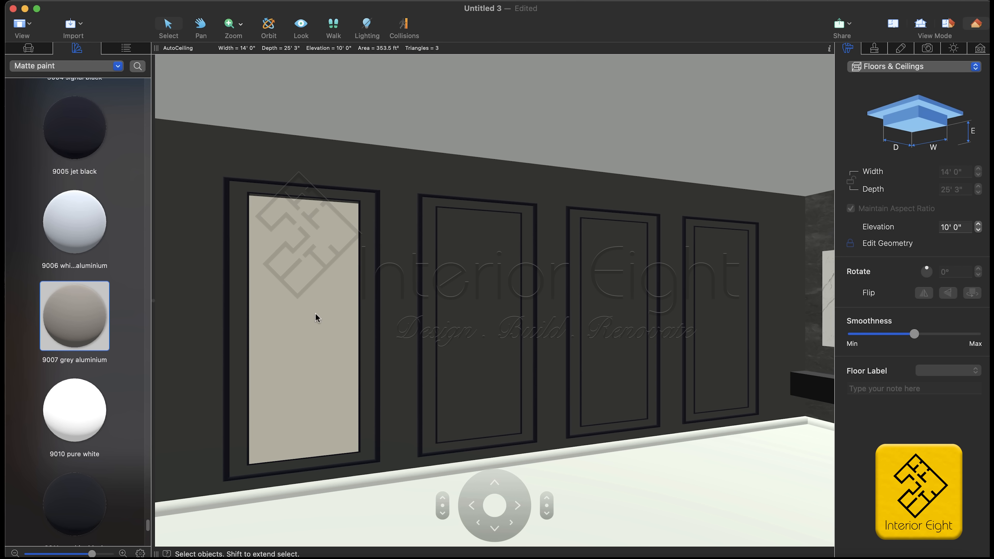
- Set the first panel's infill block to an elevation of 1' 1" and deselect it
click(329, 383)
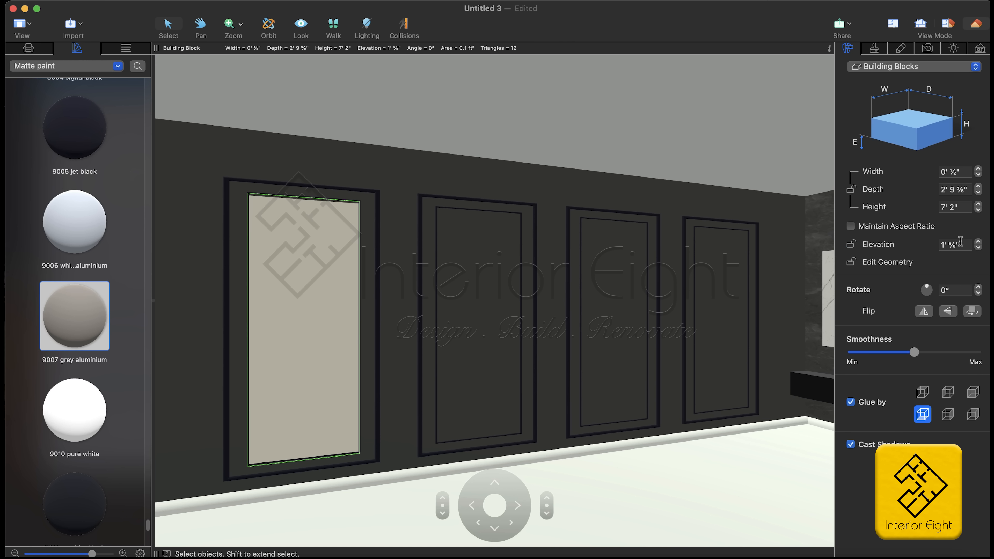
click(977, 243)
click(484, 270)
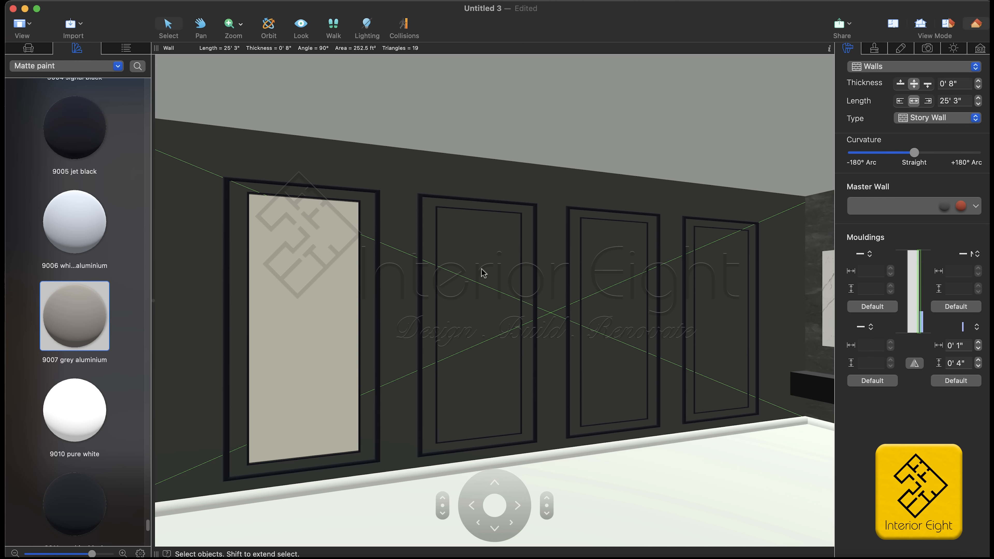
click(546, 113)
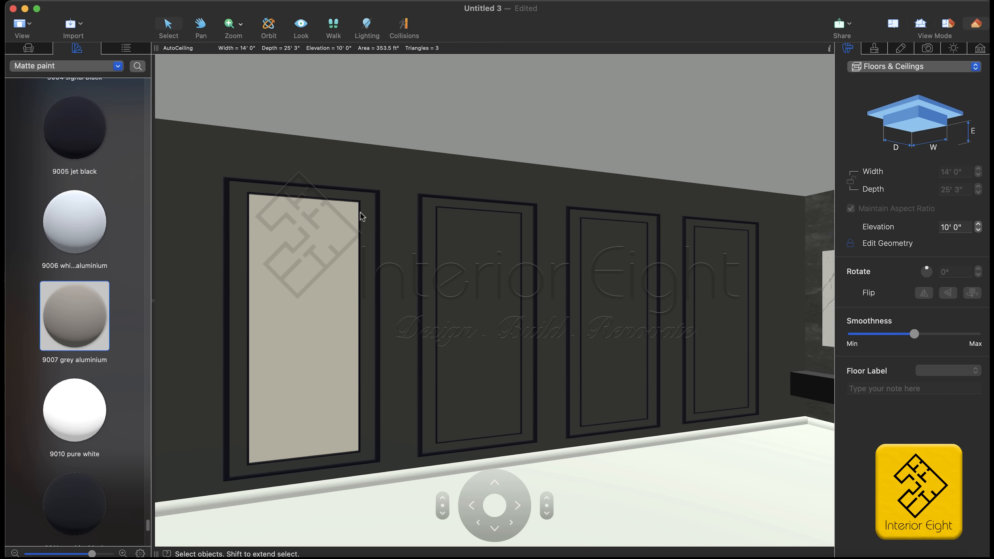
- Try a height of 7' 1½" for the infill block, restore it to 7' 2" and deselect the block
click(354, 268)
click(977, 211)
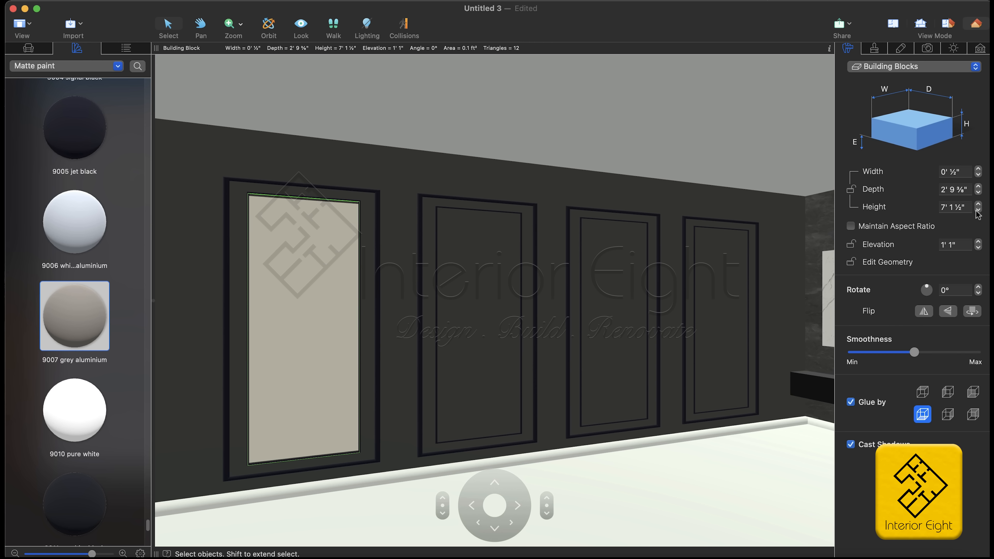
click(683, 181)
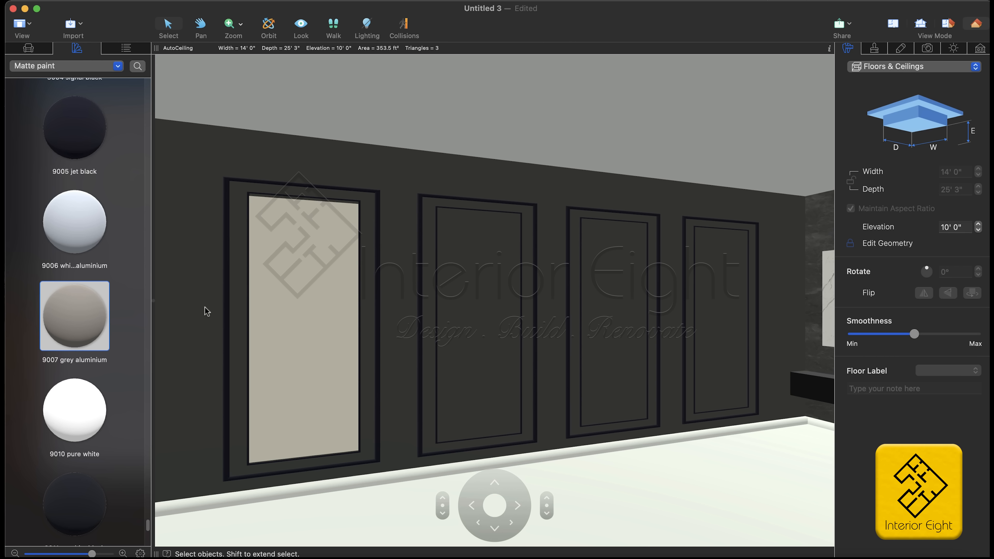
click(289, 289)
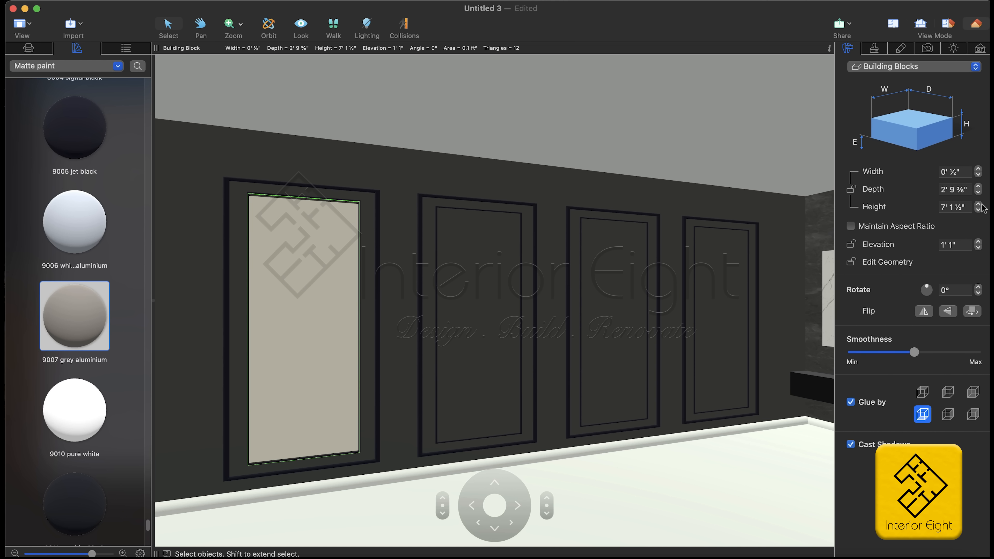
click(596, 155)
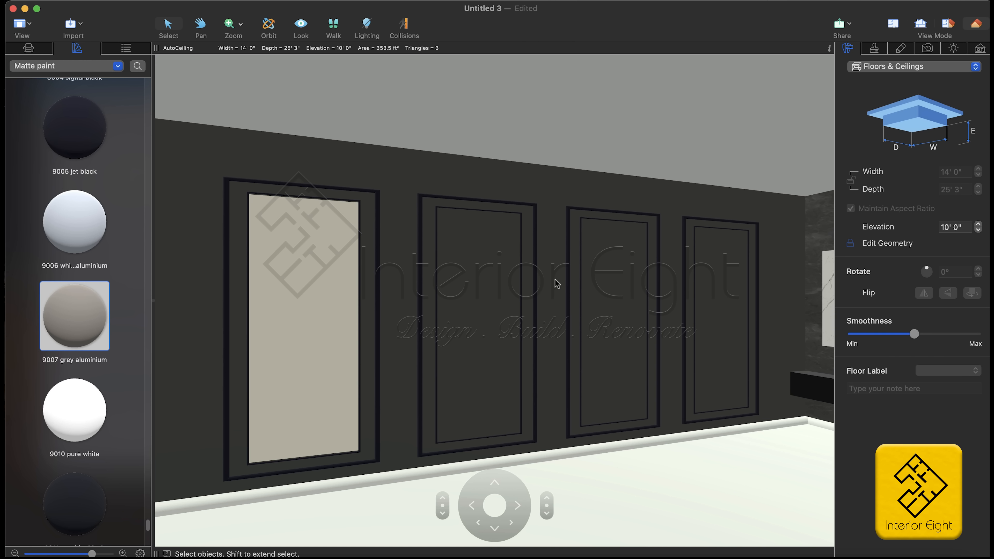
click(332, 357)
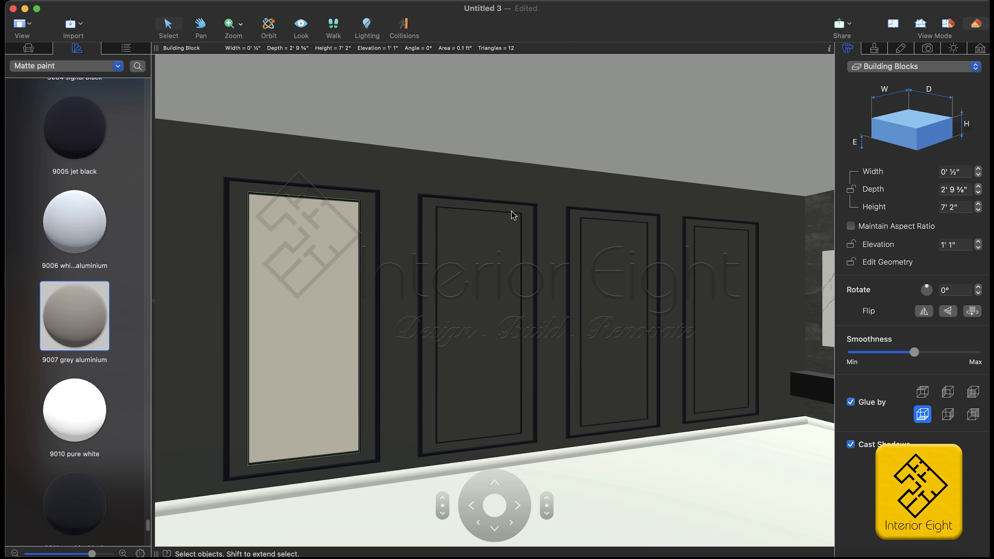
click(584, 116)
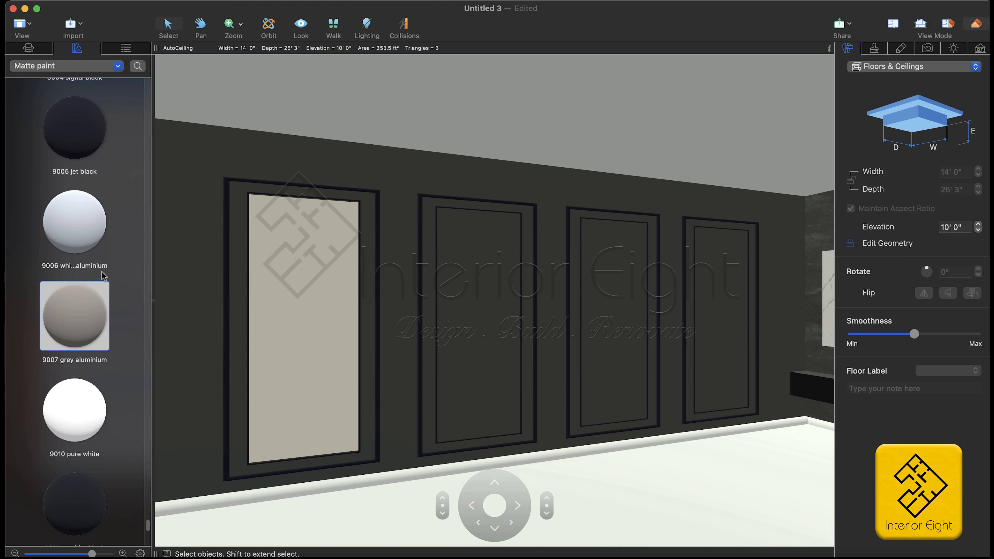
- Find the Mar126 material among the wallpapers and apply it to the first panel's infill block
click(95, 70)
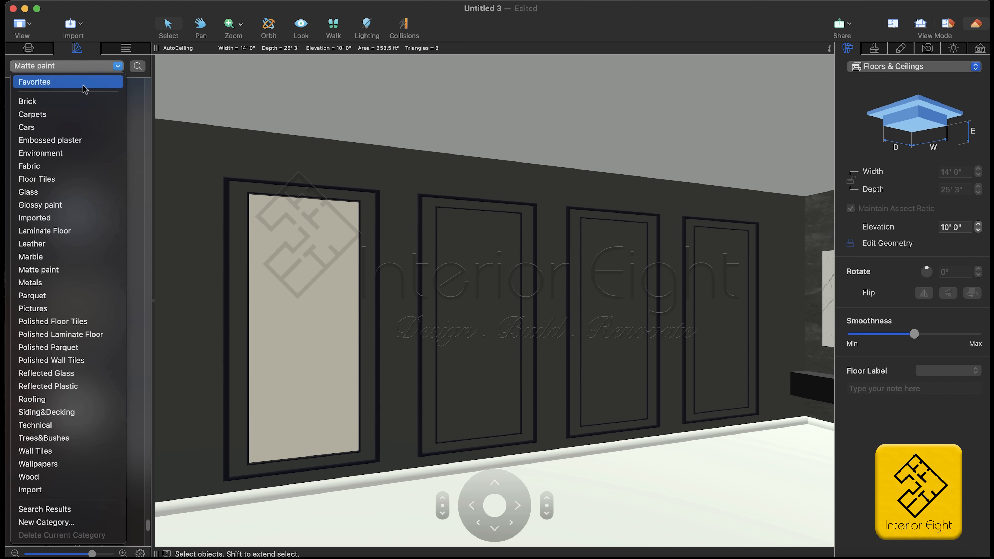
click(56, 464)
scroll(79, 380, down, 10)
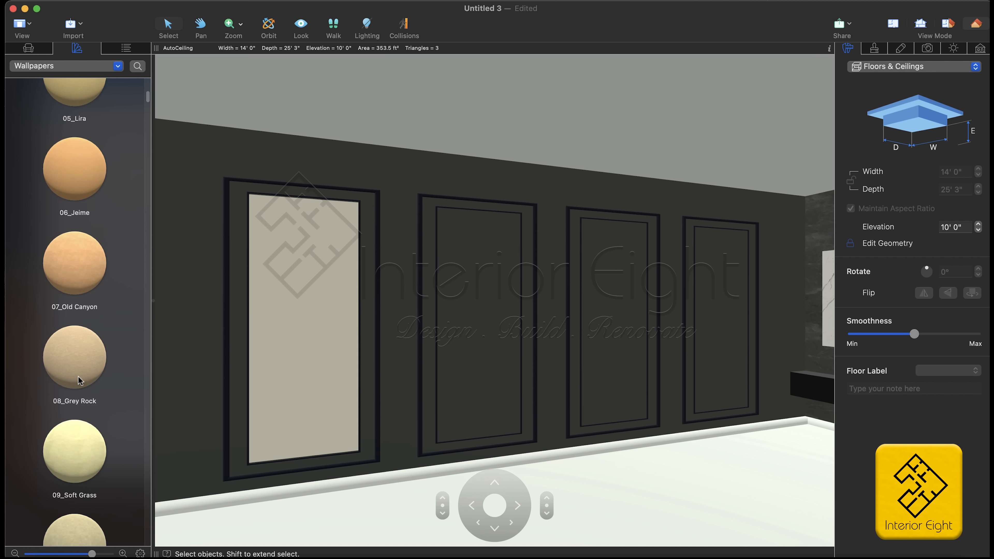
scroll(80, 380, down, 15)
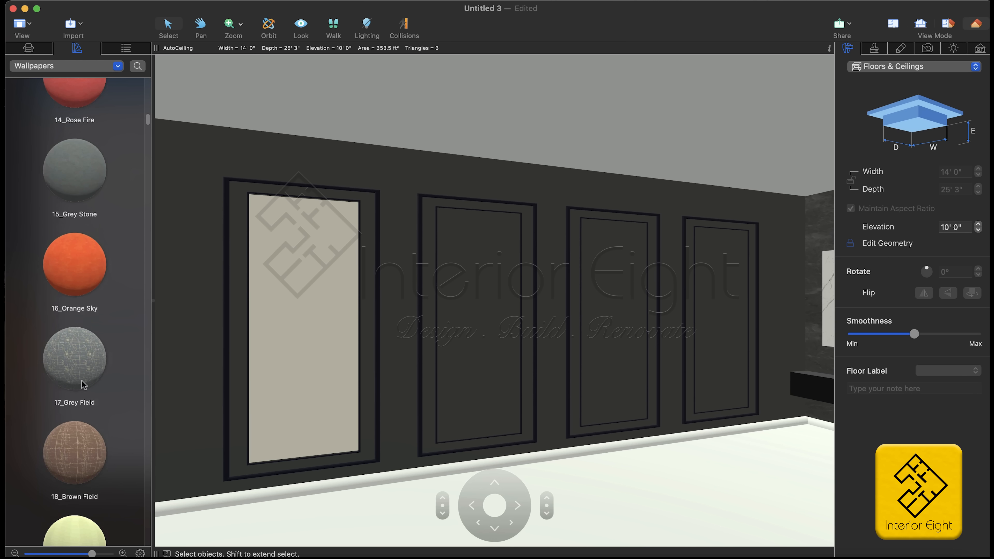
scroll(86, 390, down, 10)
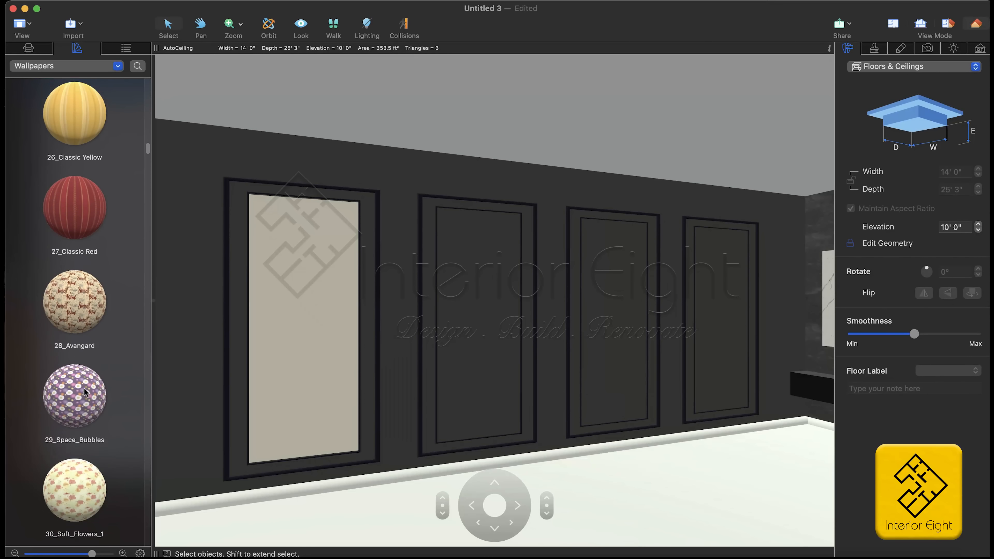
scroll(87, 390, down, 12)
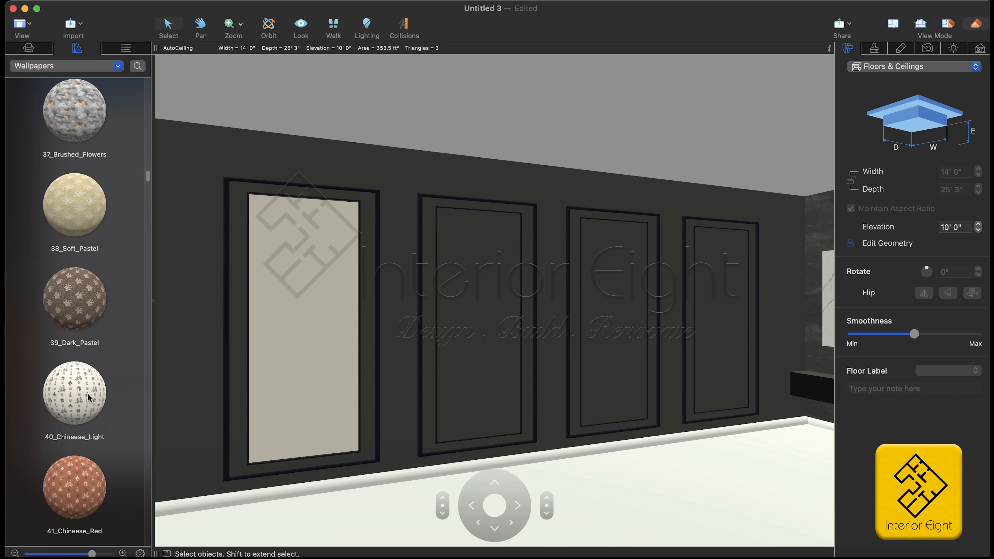
scroll(89, 396, down, 12)
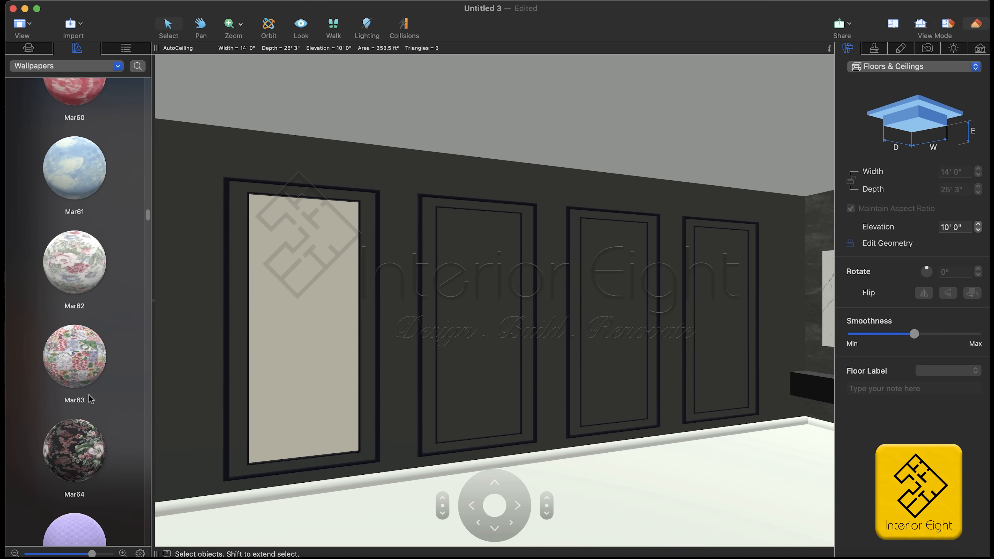
scroll(90, 398, down, 7)
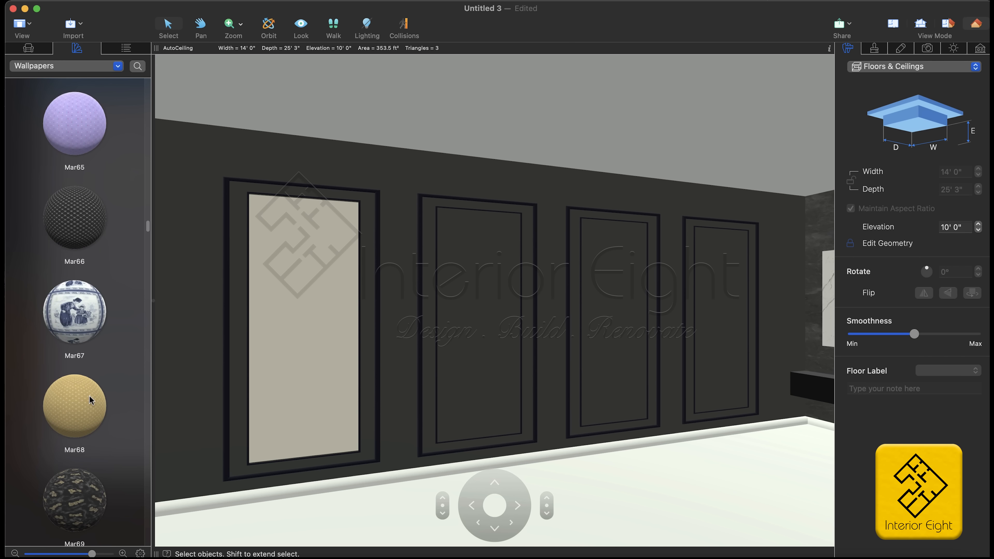
scroll(90, 401, down, 7)
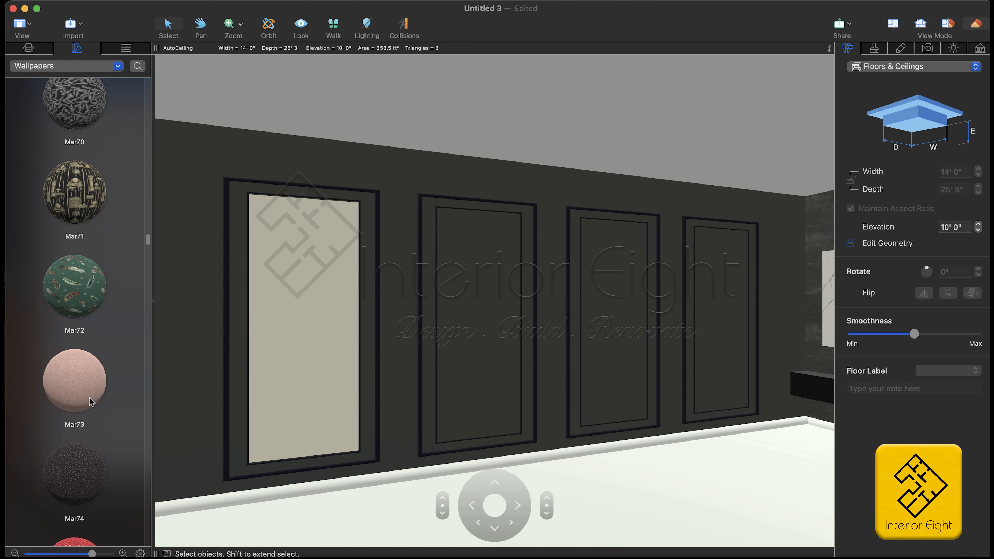
scroll(91, 402, down, 7)
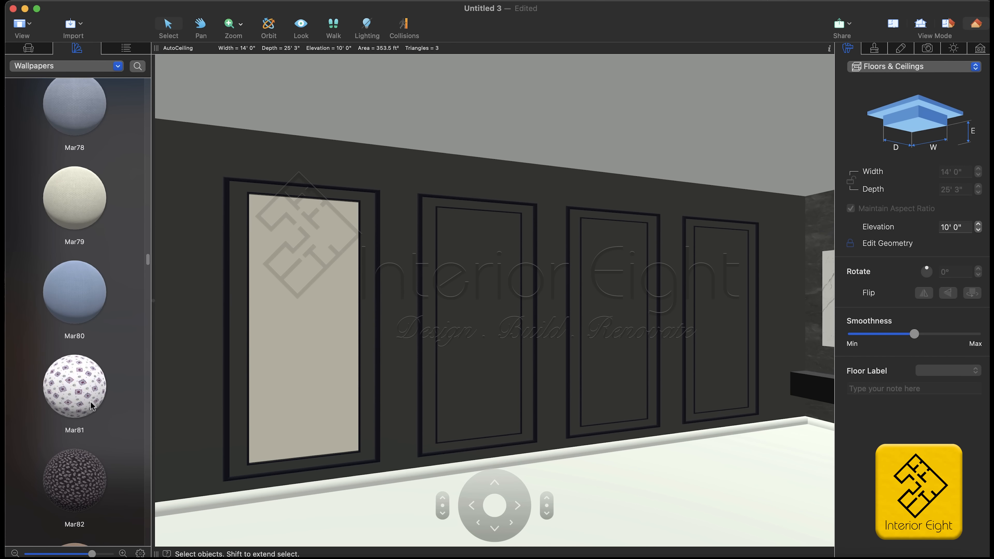
scroll(91, 404, down, 7)
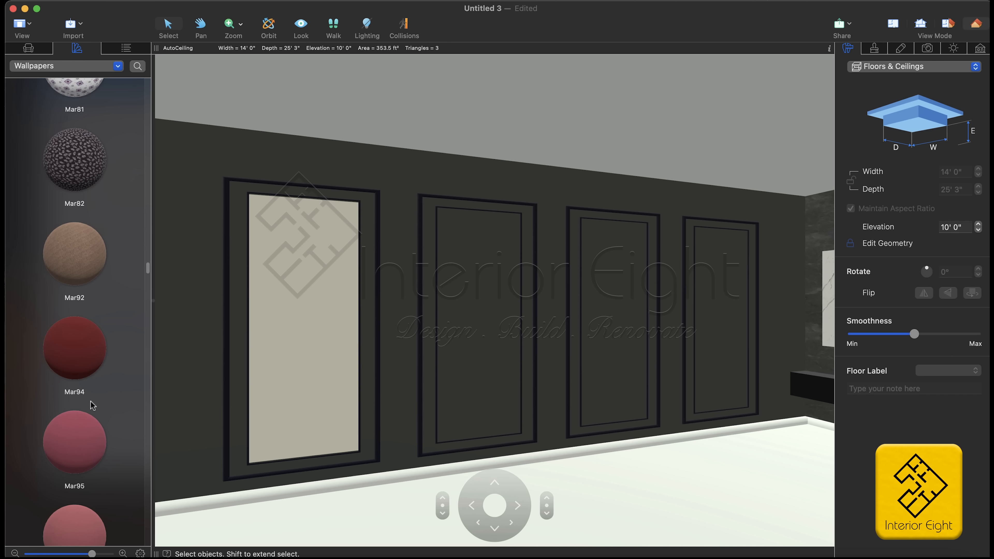
scroll(92, 404, down, 8)
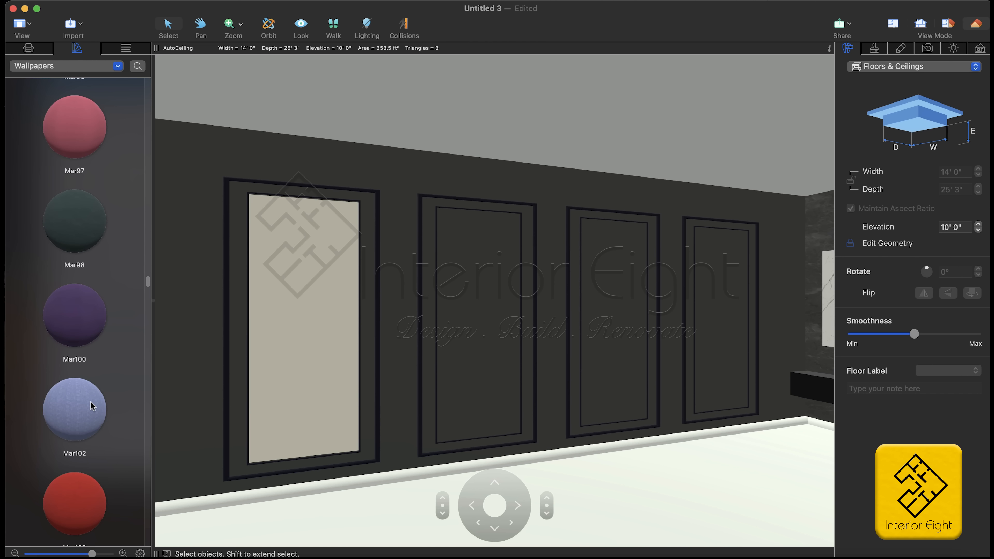
scroll(90, 402, down, 6)
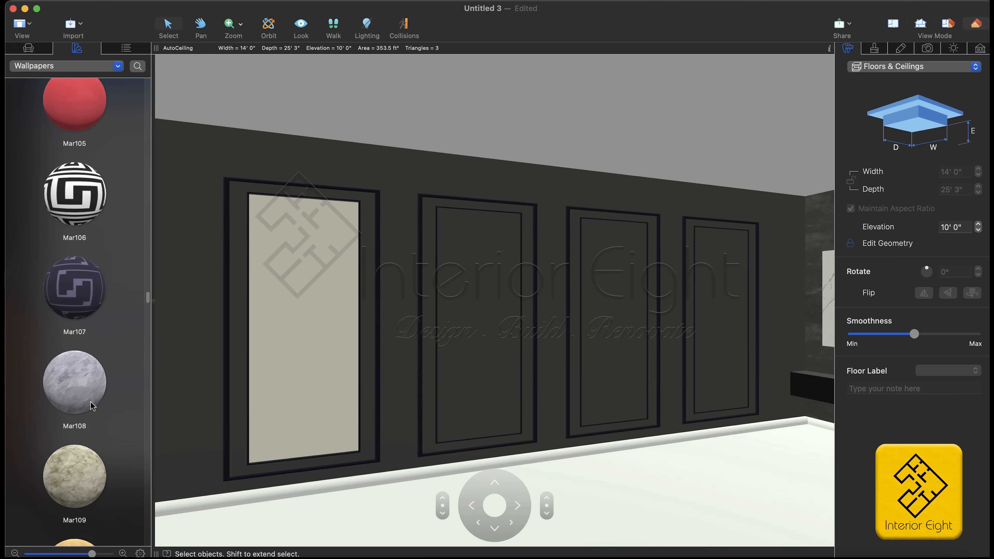
scroll(90, 402, down, 6)
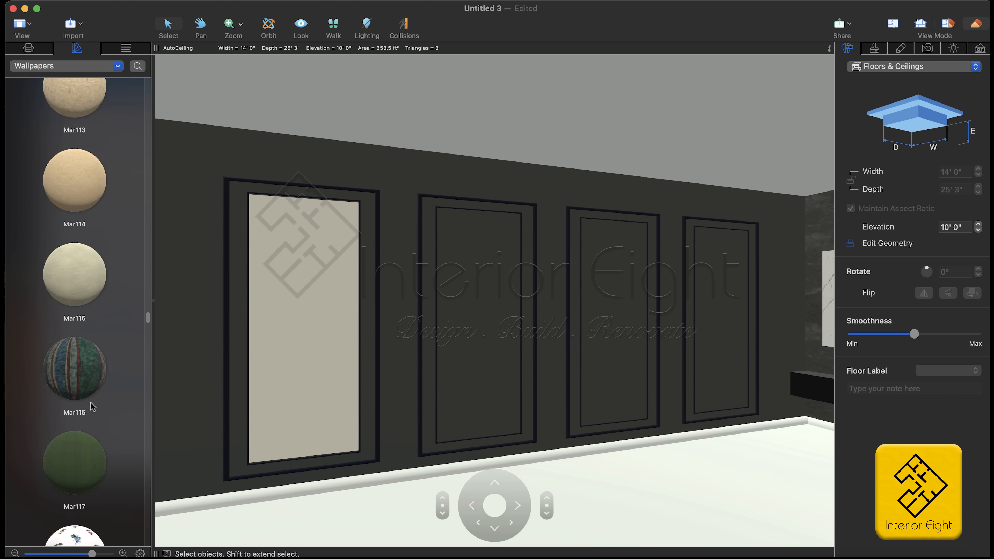
scroll(90, 402, down, 7)
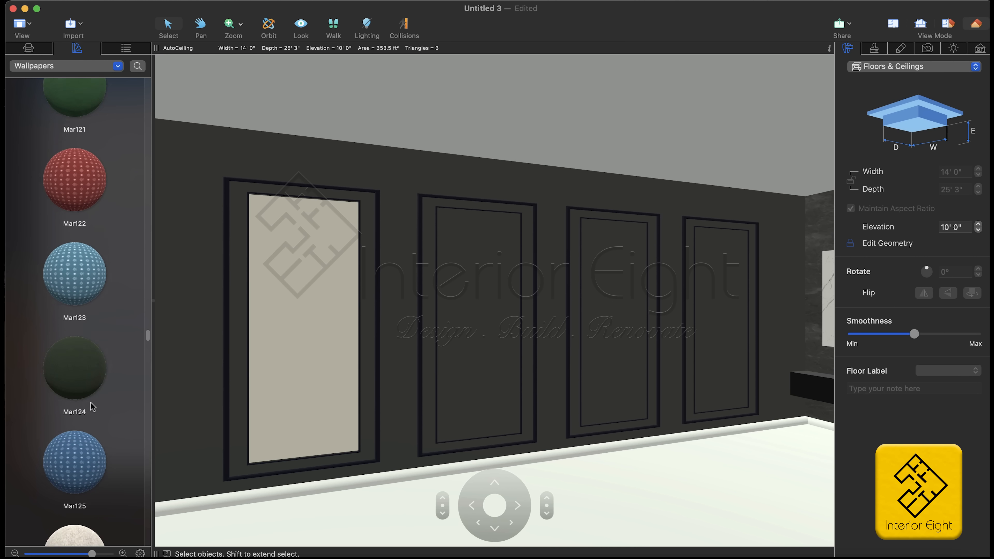
scroll(92, 407, down, 1)
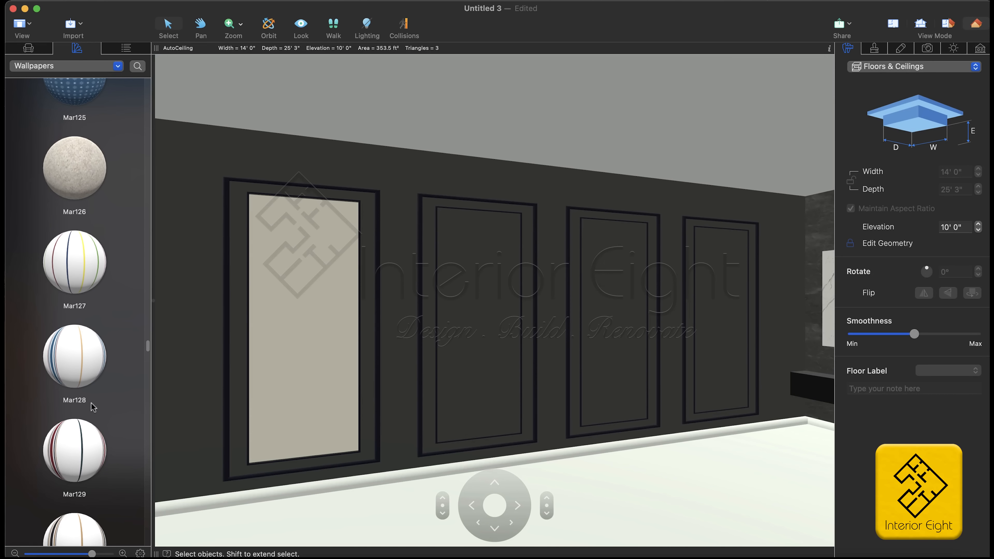
drag(79, 183, 293, 284)
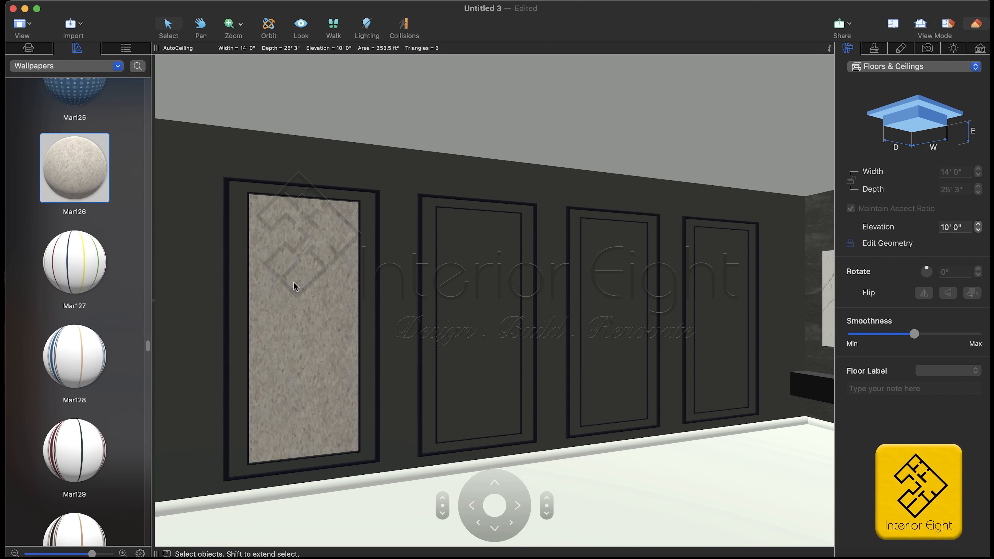
scroll(78, 242, down, 10)
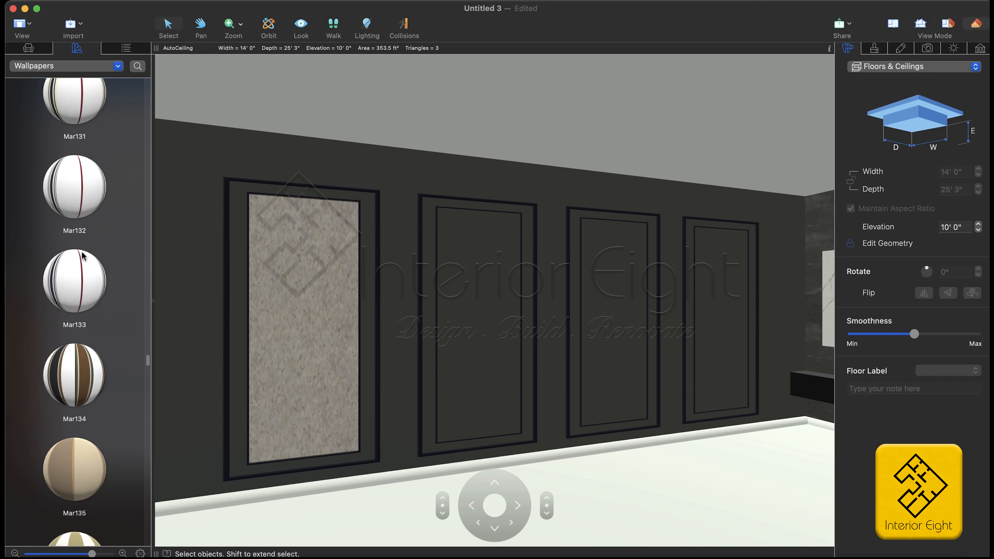
scroll(89, 285, down, 5)
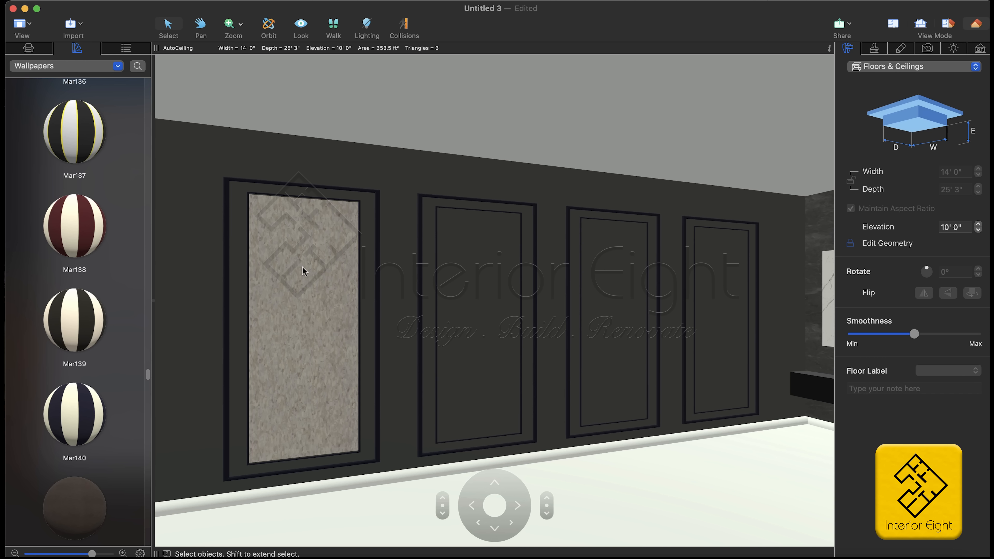
scroll(115, 257, down, 3)
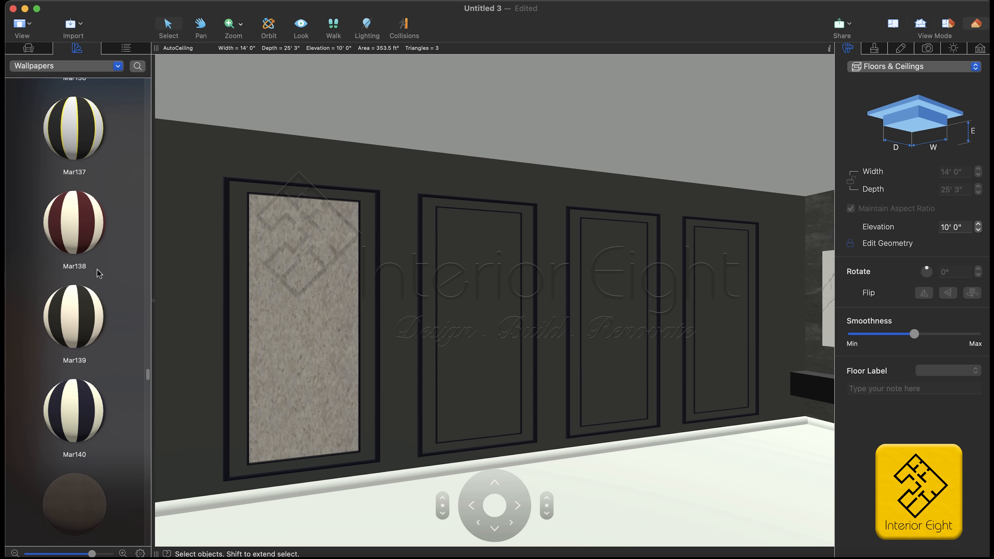
- Select the infill block and create a new material based on the Mar126 wallpaper
click(296, 269)
scroll(72, 217, up, 10)
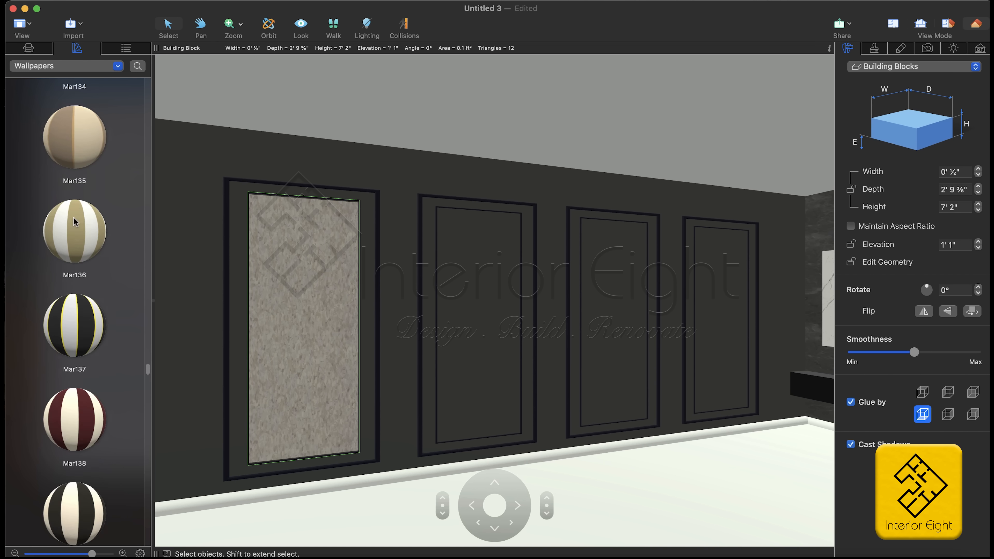
scroll(74, 220, up, 13)
click(78, 221)
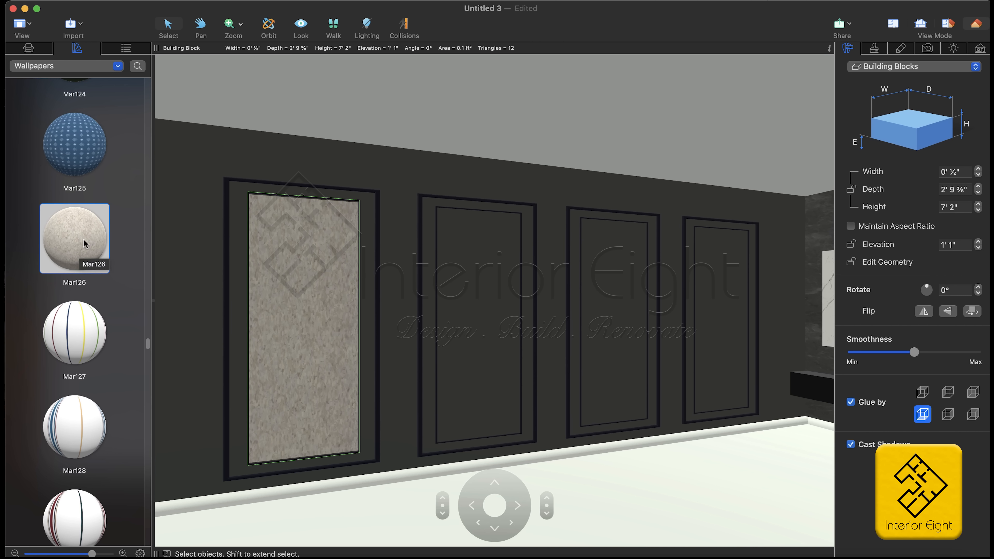
right_click(84, 243)
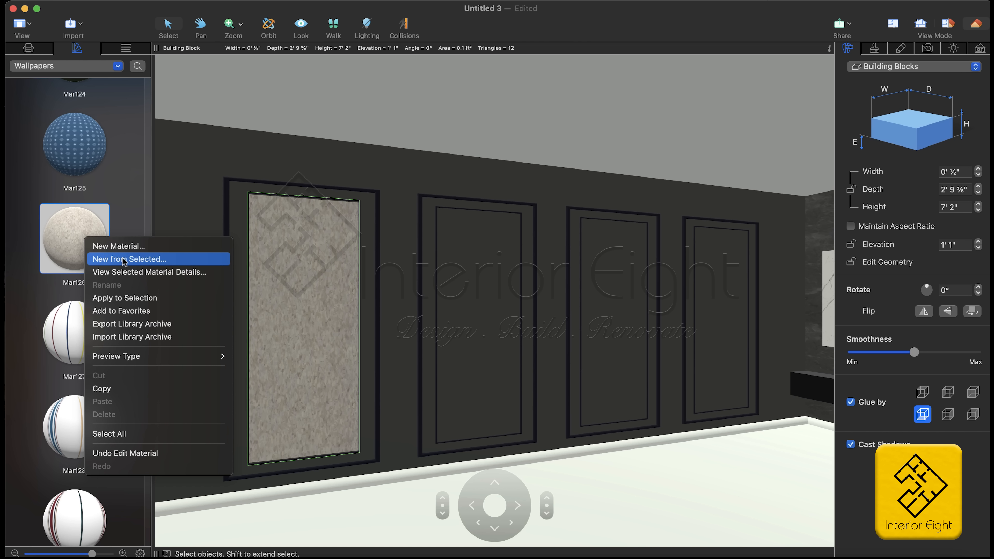
click(162, 259)
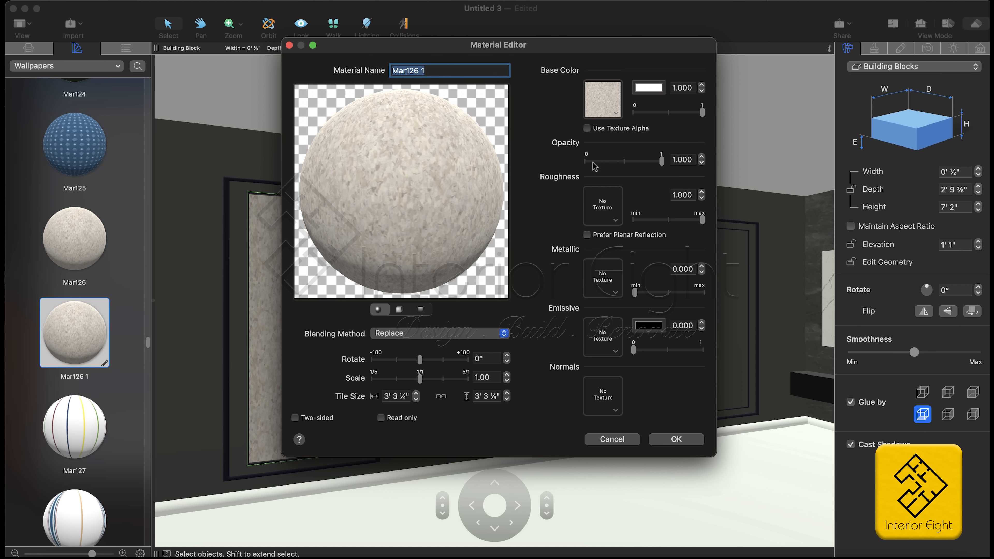
- Try grey, beige and blue-green tints as the base colour of the Mar126 1 material
click(648, 91)
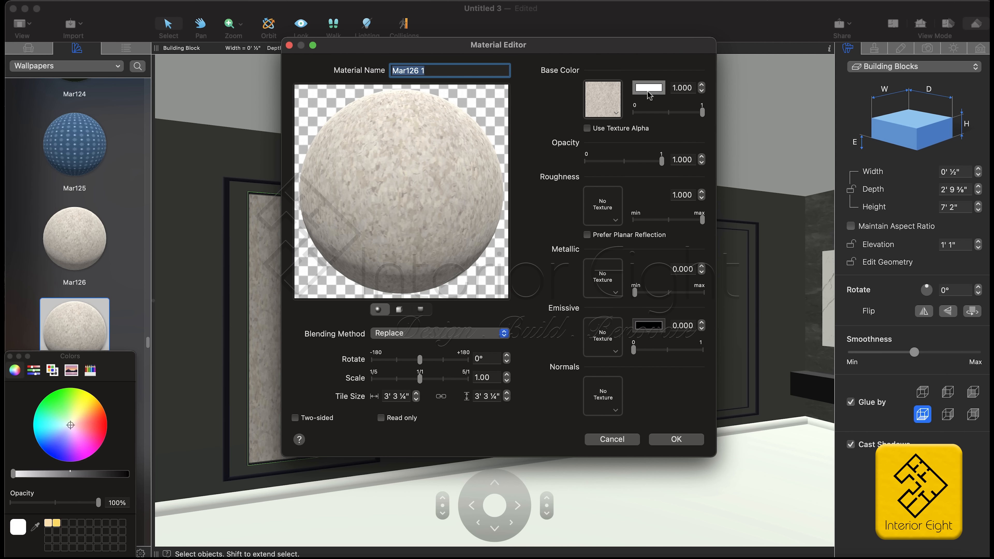
click(45, 473)
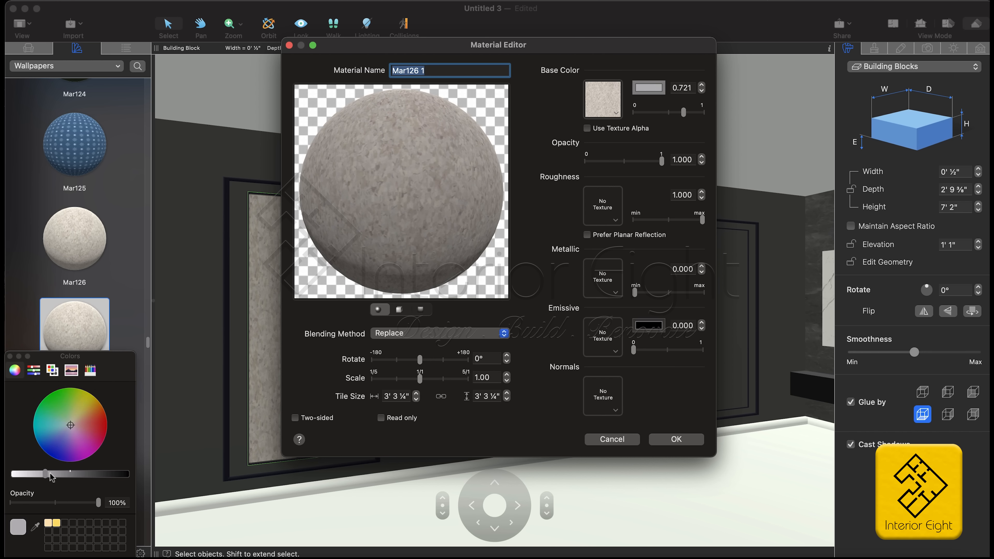
drag(52, 476, 57, 477)
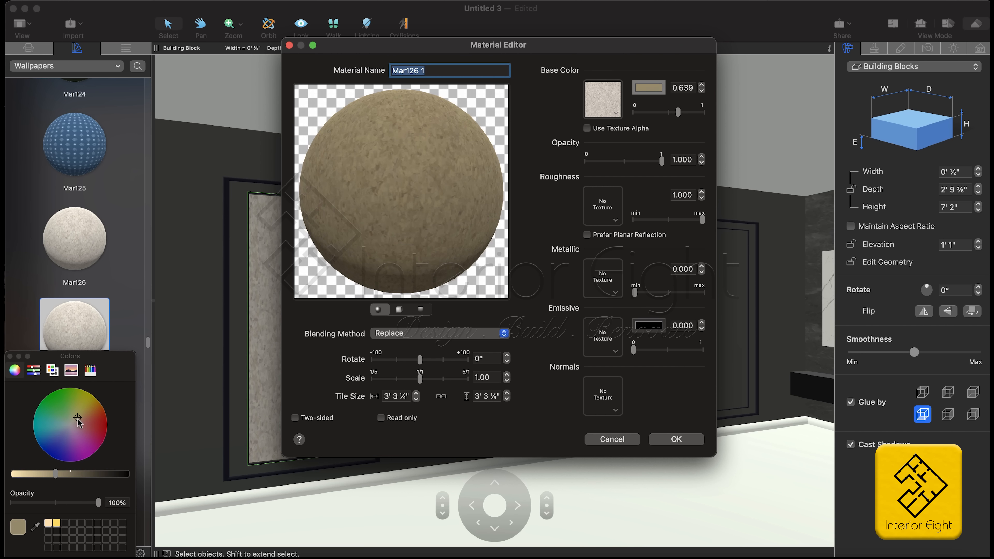
drag(78, 430, 63, 425)
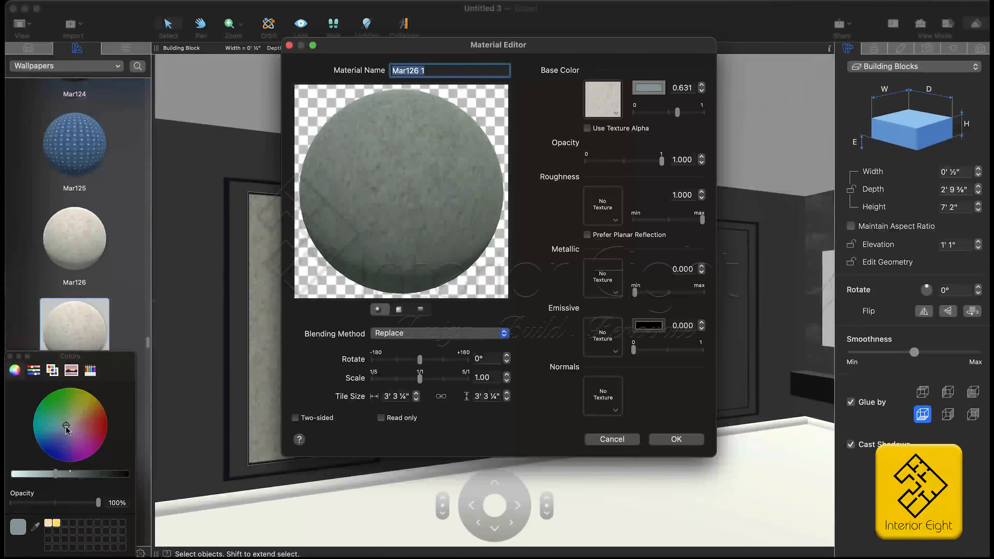
drag(64, 426, 67, 431)
drag(64, 428, 64, 427)
- Brighten the base colour of Mar126 1, return its tint to a neutral light grey and save the material
drag(680, 114, 690, 114)
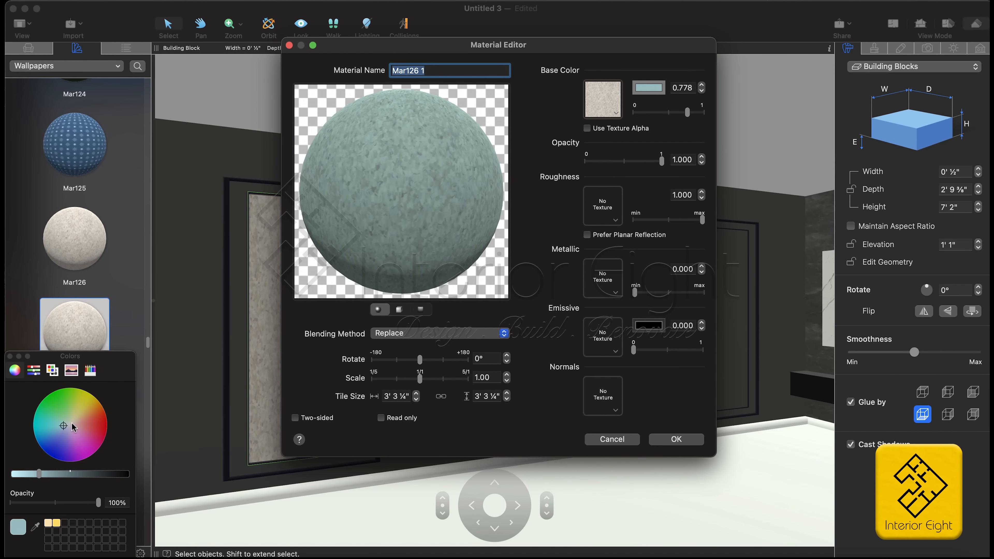
drag(67, 430, 71, 430)
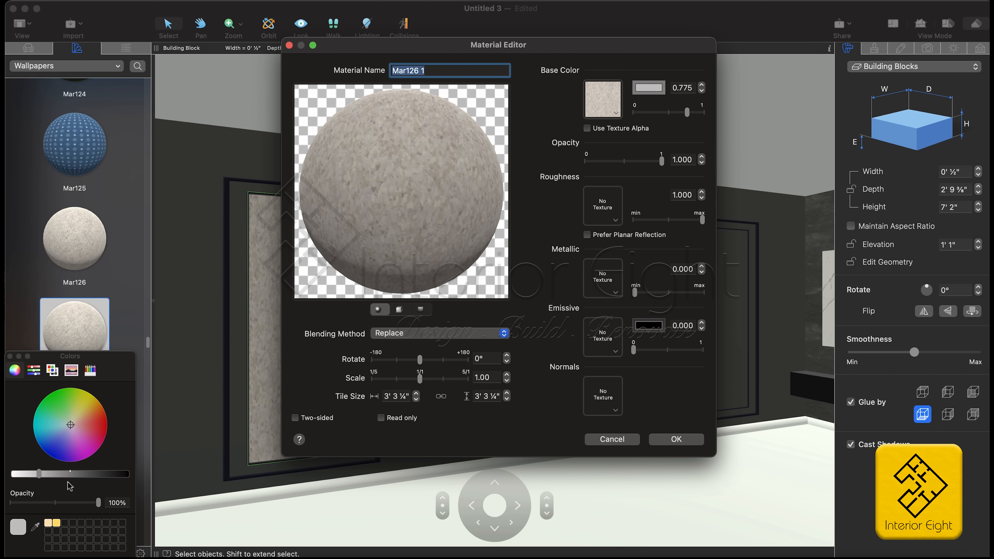
drag(59, 476, 32, 476)
click(671, 441)
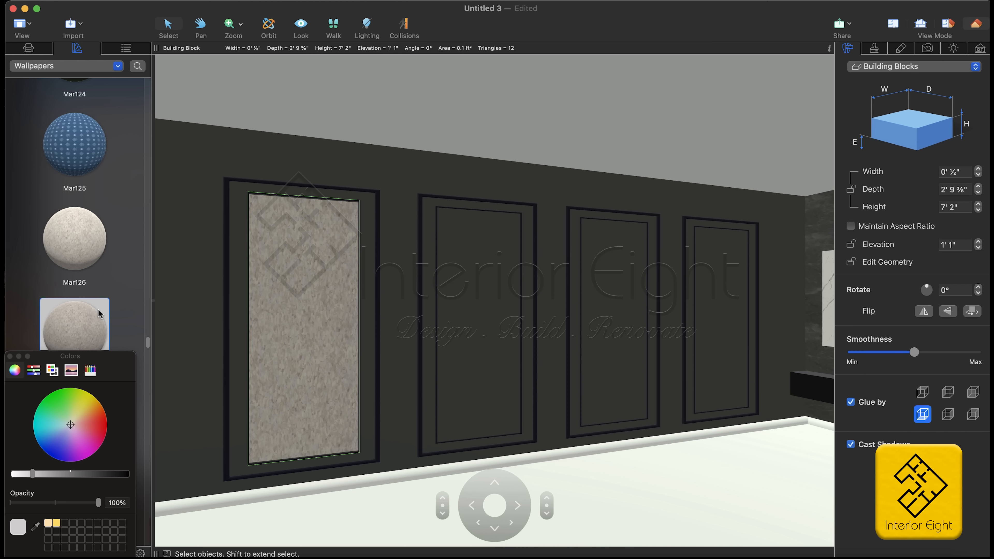
- Apply the tinted Mar126 1 material to the first panel's infill block and close the colour picker
drag(94, 310, 292, 271)
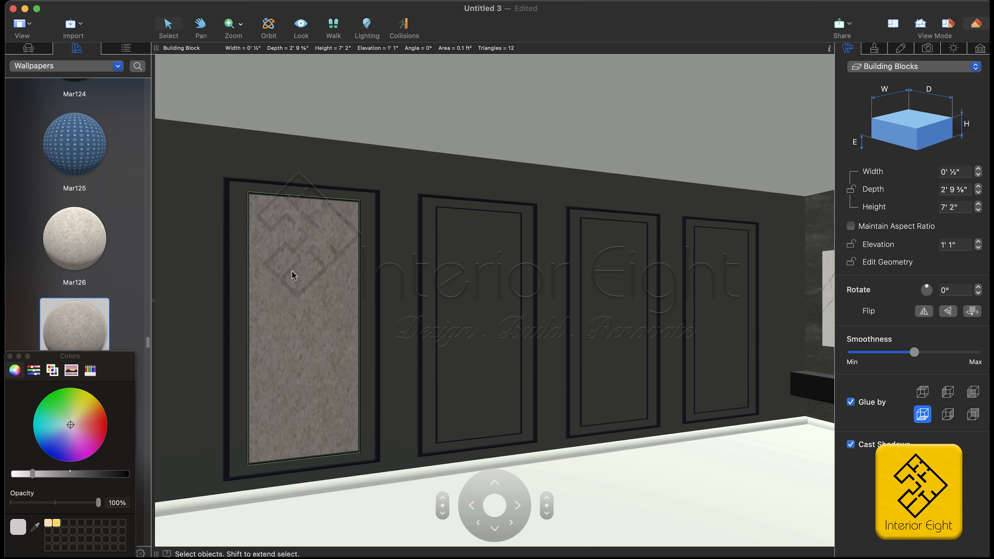
scroll(117, 313, down, 5)
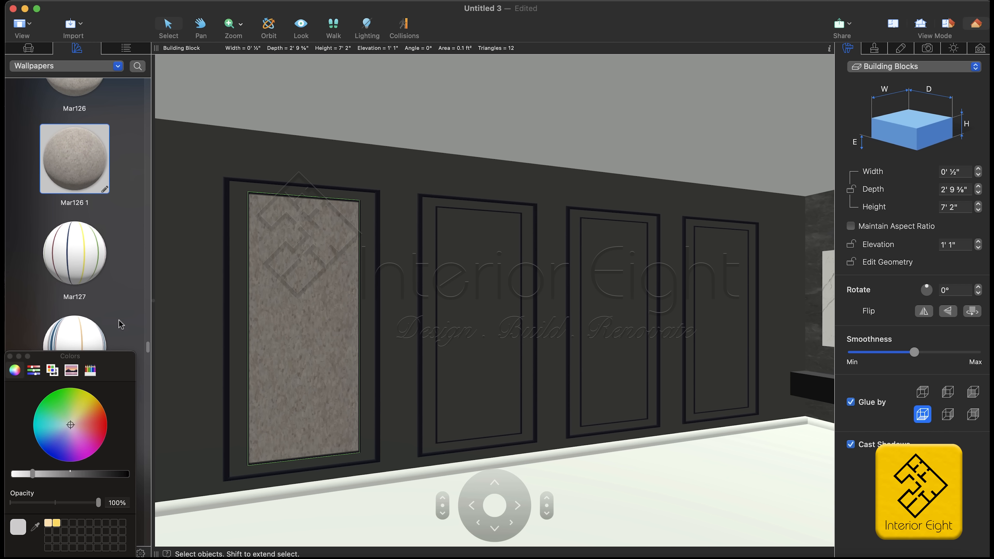
click(10, 356)
- Find the Mar150 material among the wallpapers and apply it to the first panel's infill block
scroll(73, 306, down, 10)
scroll(74, 310, down, 12)
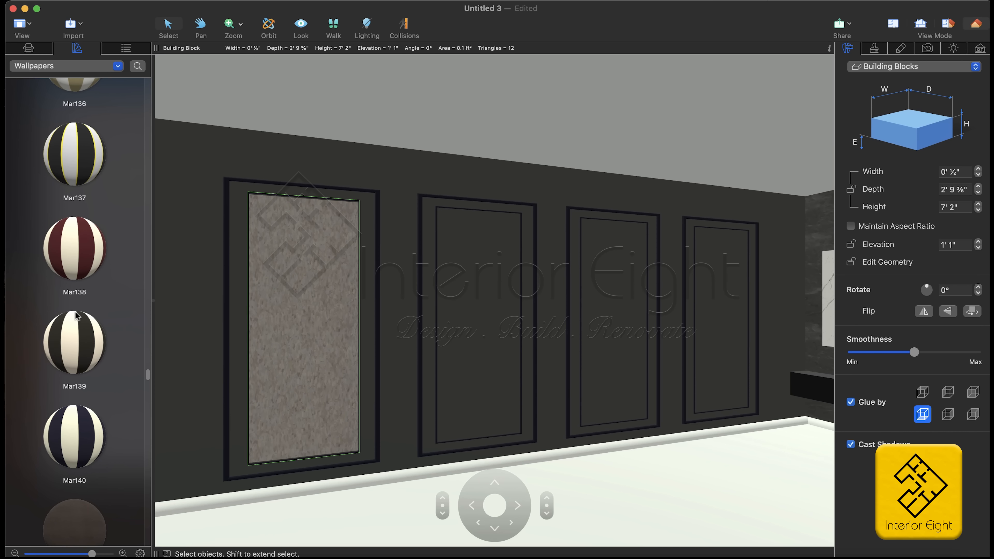
scroll(76, 316, down, 18)
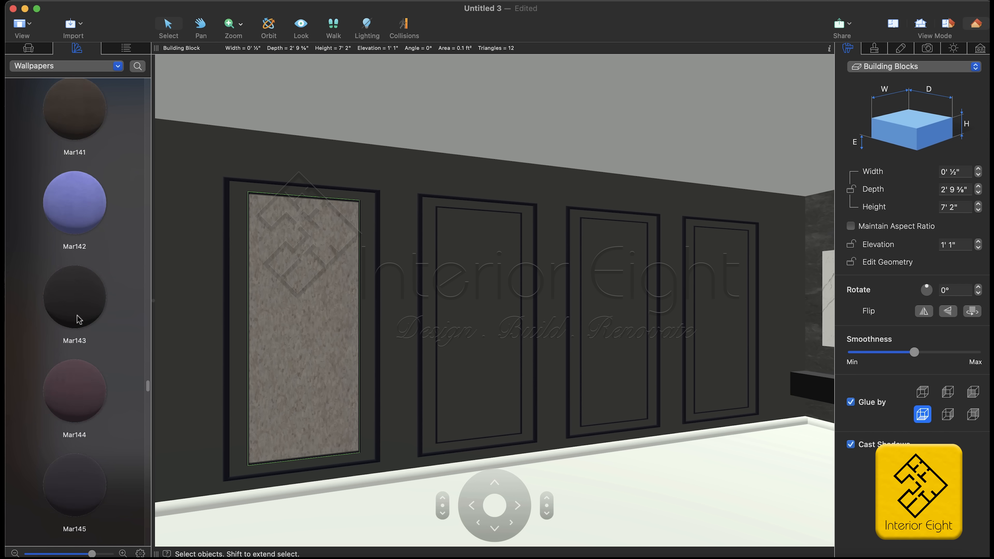
scroll(80, 319, down, 9)
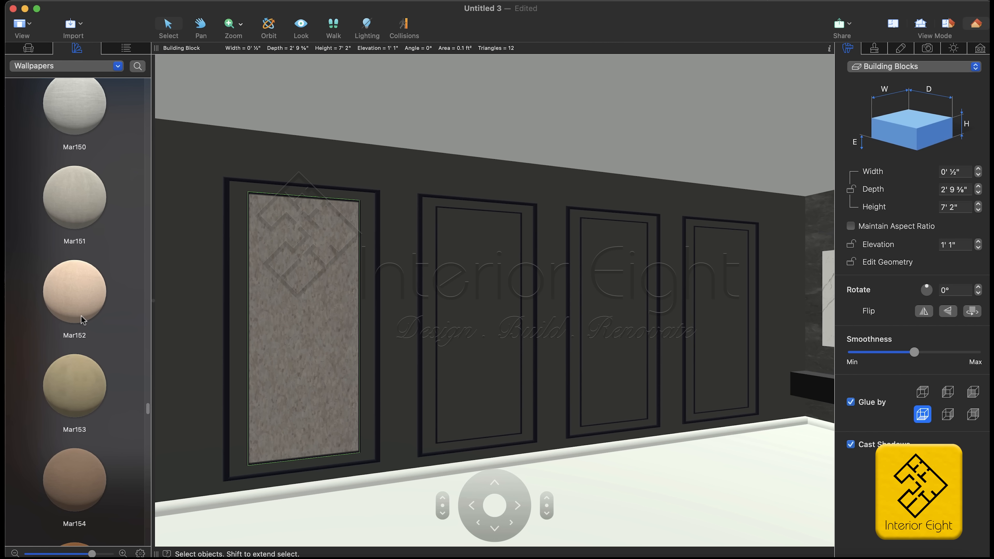
drag(87, 112, 305, 253)
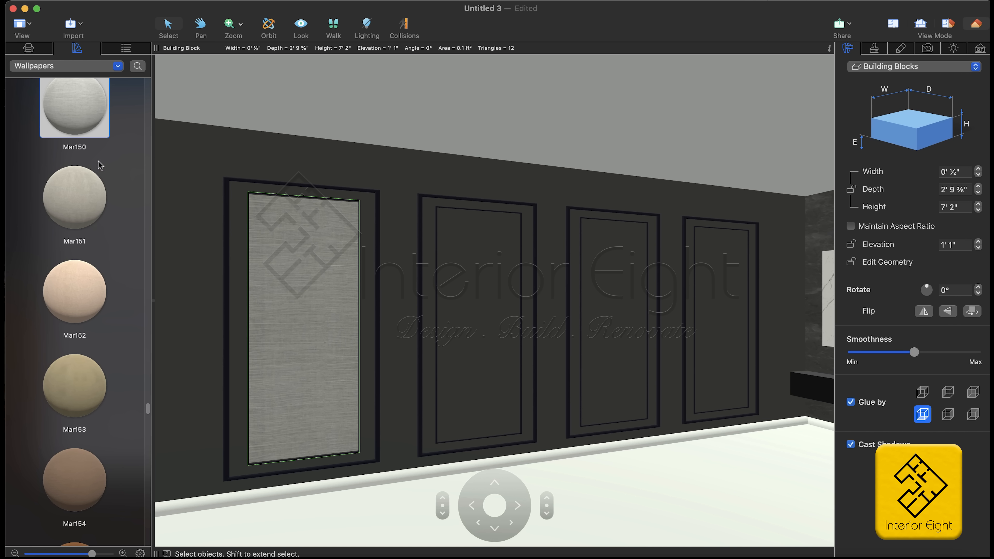
drag(97, 117, 295, 240)
- Copy the first panel's infill block and place the copy inside the second panel's inner frame in the 2D plan
right_click(296, 241)
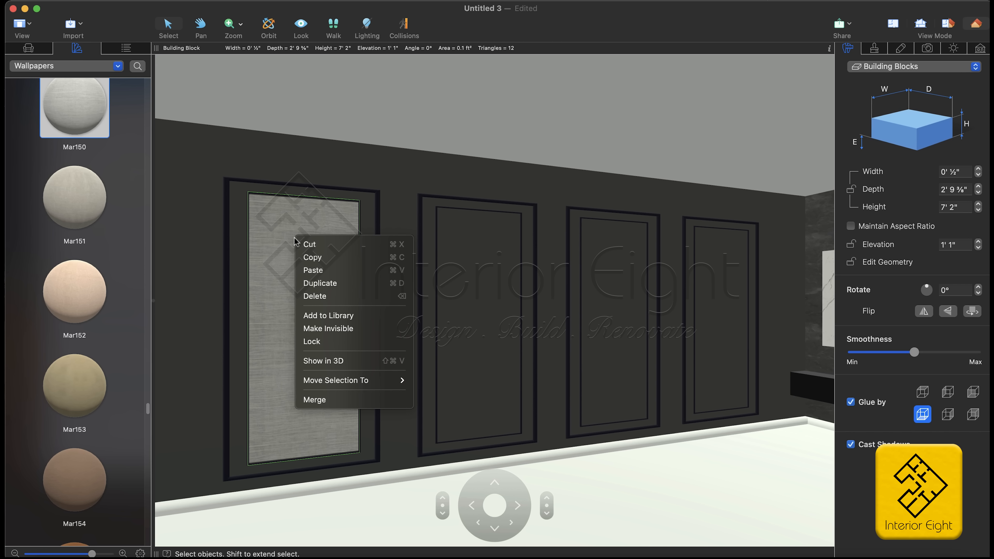
click(325, 262)
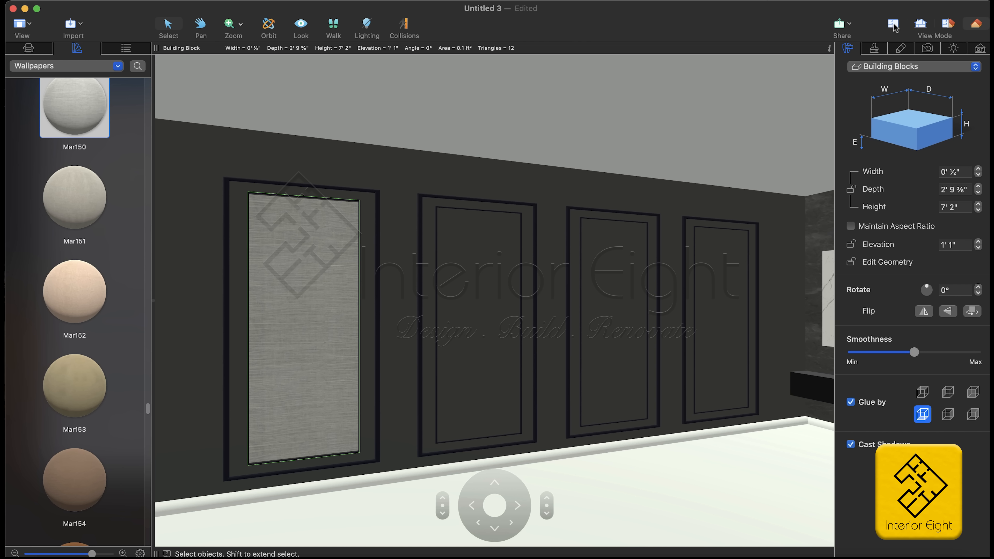
click(892, 24)
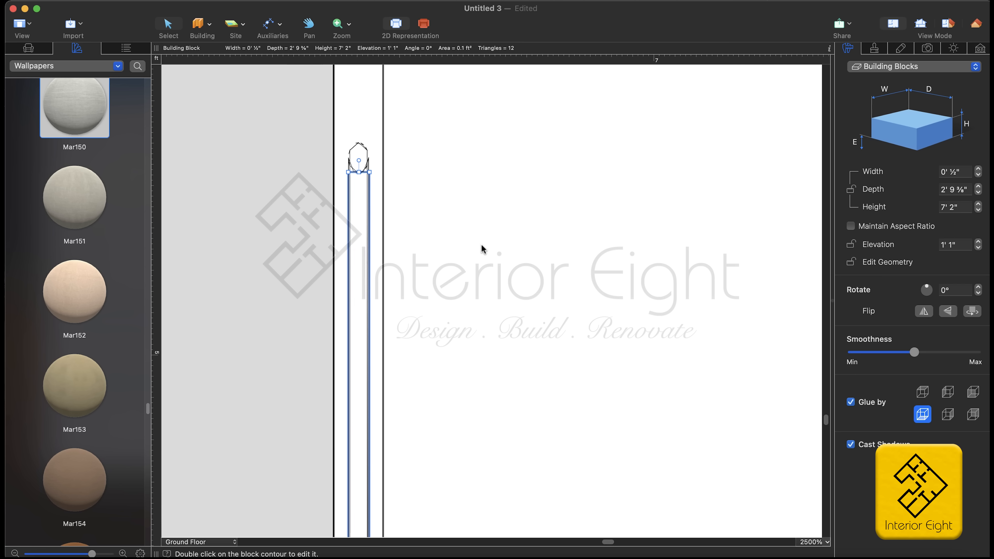
scroll(483, 249, down, 5)
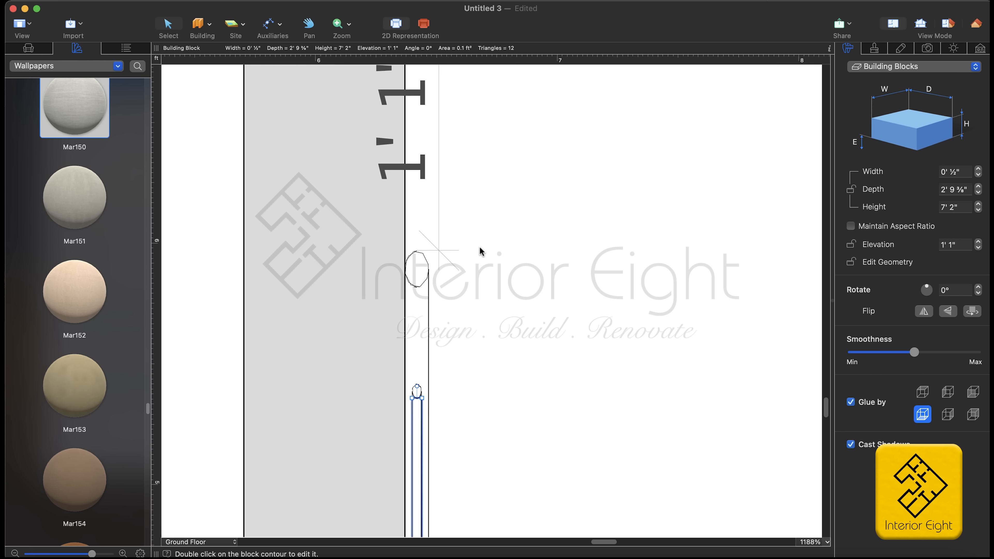
scroll(476, 261, down, 5)
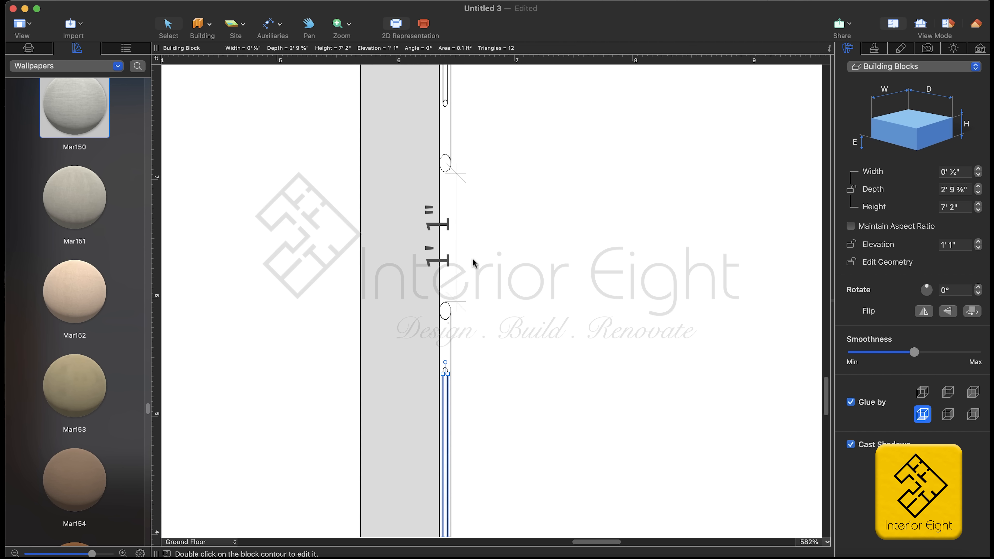
scroll(473, 261, up, 5)
scroll(473, 261, up, 3)
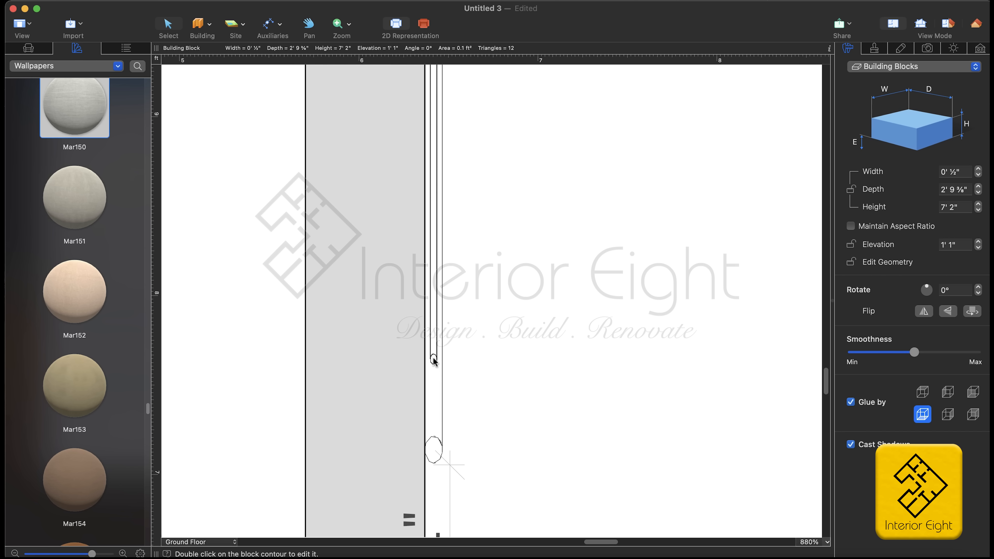
drag(433, 361, 382, 454)
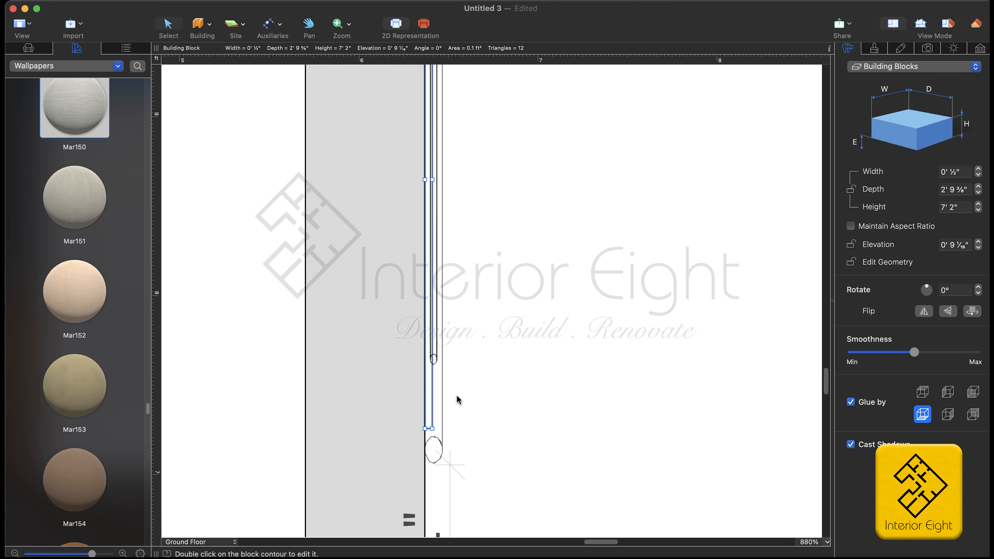
drag(427, 406, 431, 330)
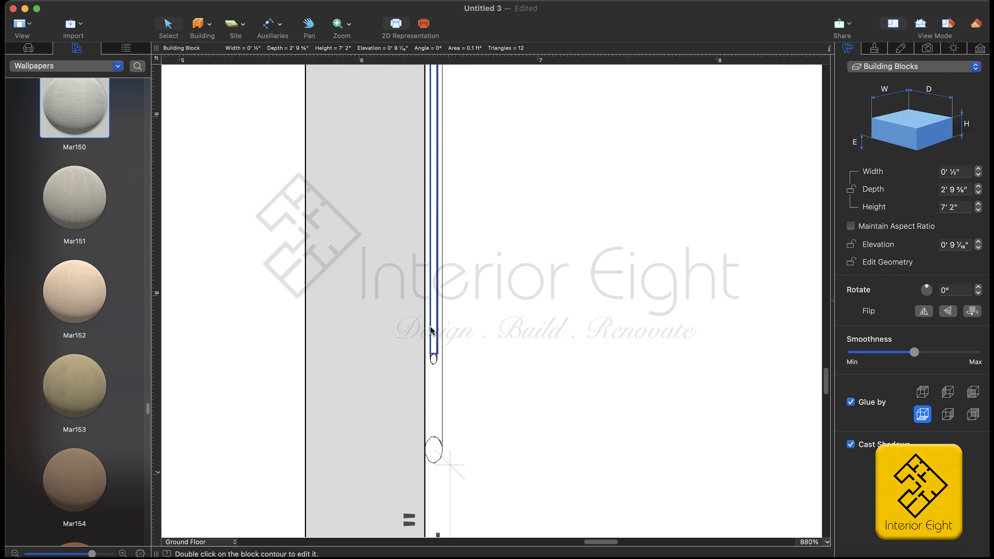
- Paste another infill block and align it inside the third panel's inner frame in the plan
scroll(461, 328, up, 5)
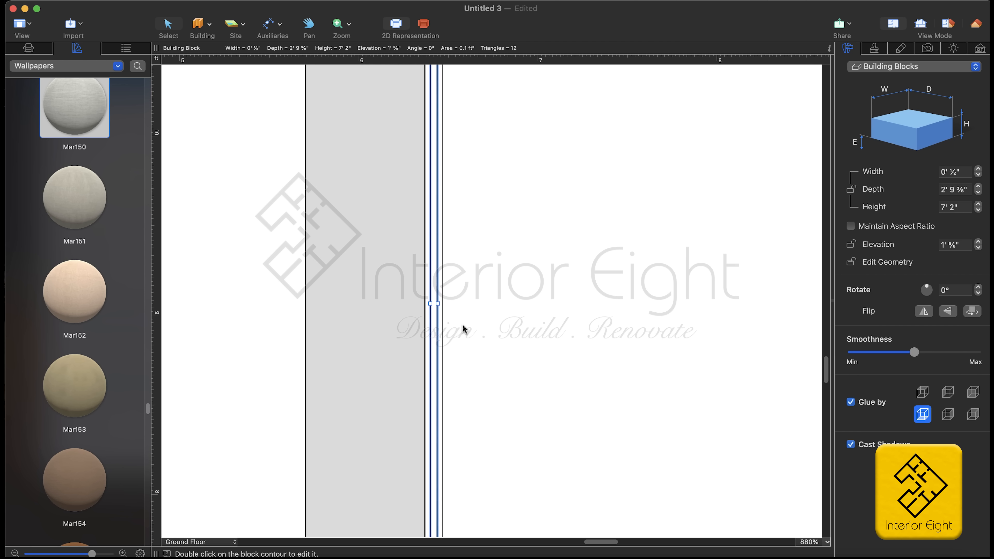
scroll(471, 354, up, 15)
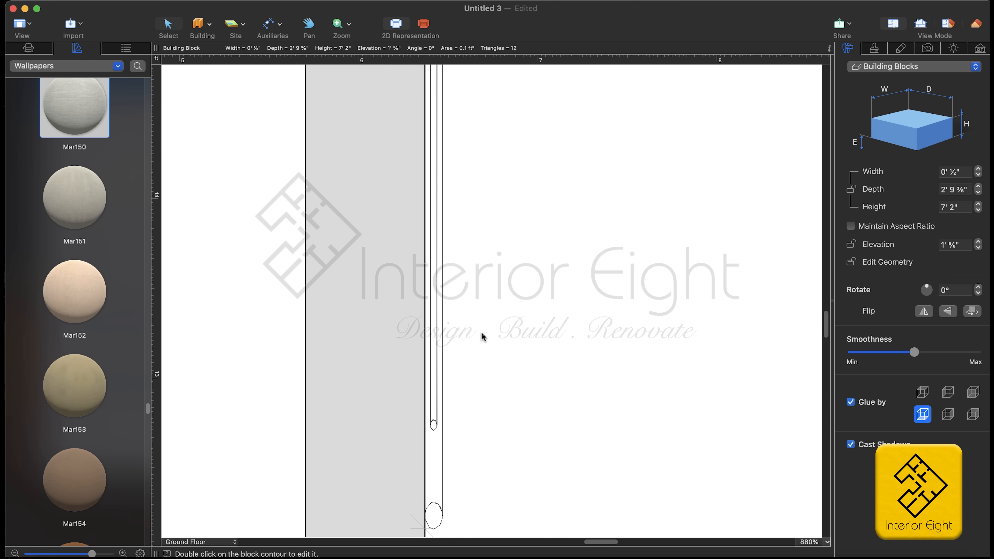
key(super+v)
drag(477, 410, 435, 255)
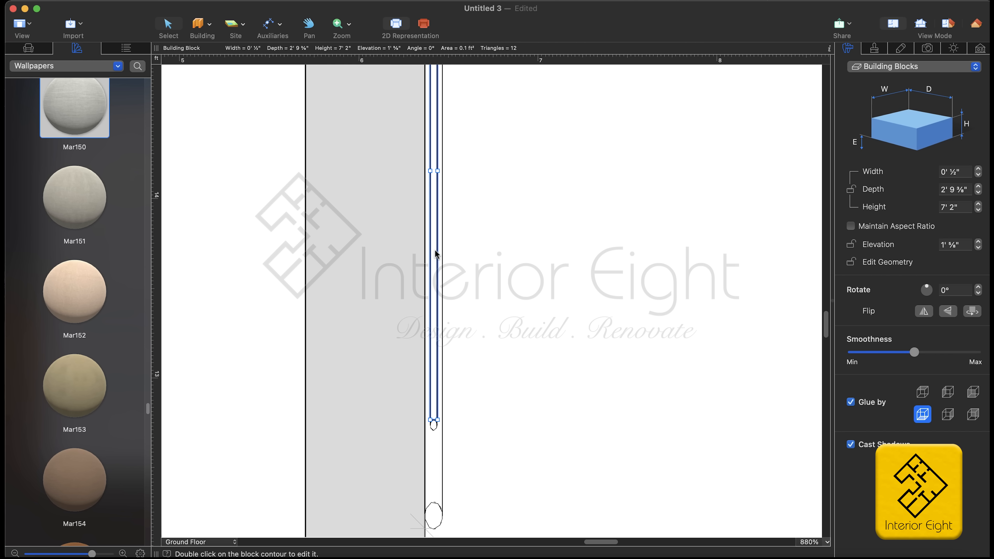
- Paste one more infill block and fit it inside the fourth panel's inner frame in the plan
scroll(476, 302, up, 5)
scroll(475, 301, up, 10)
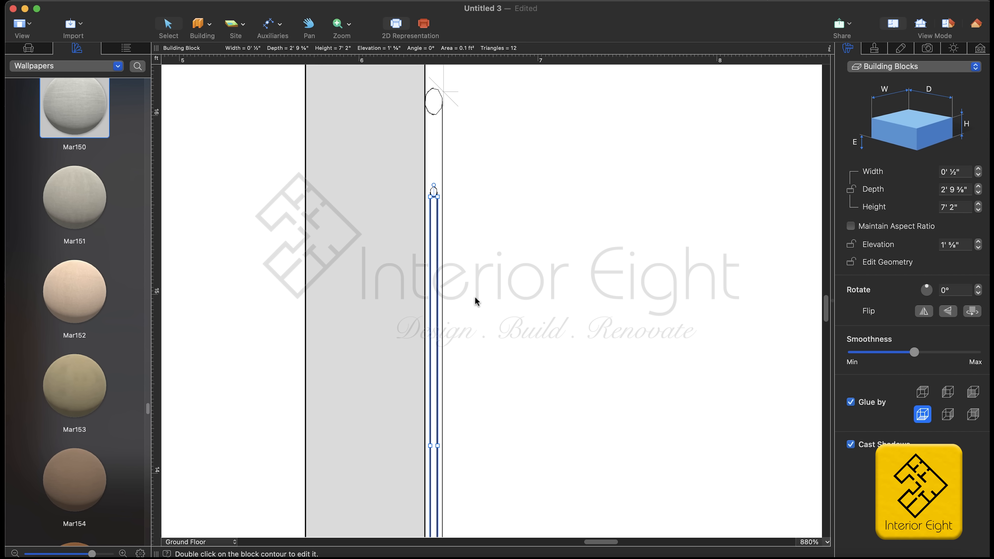
scroll(475, 301, up, 3)
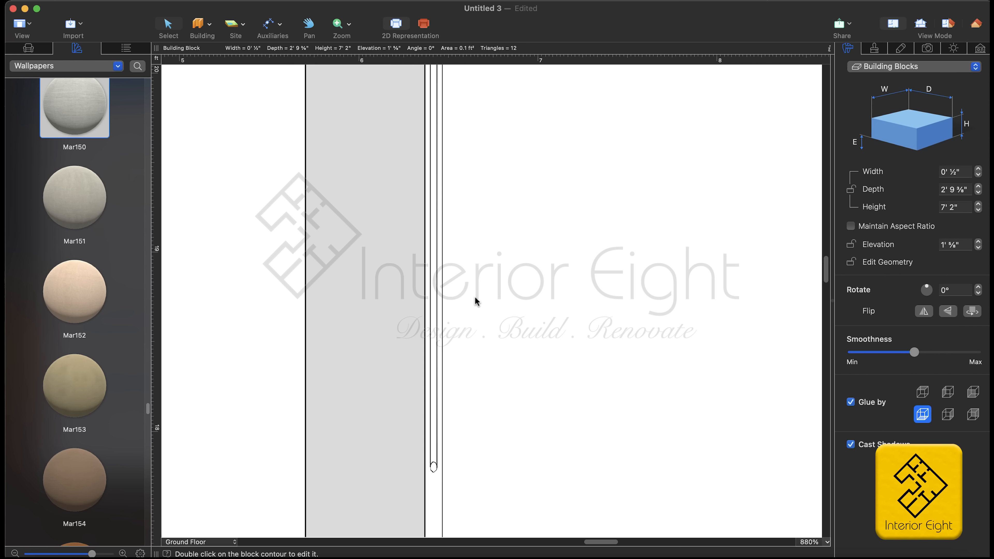
key(super+v)
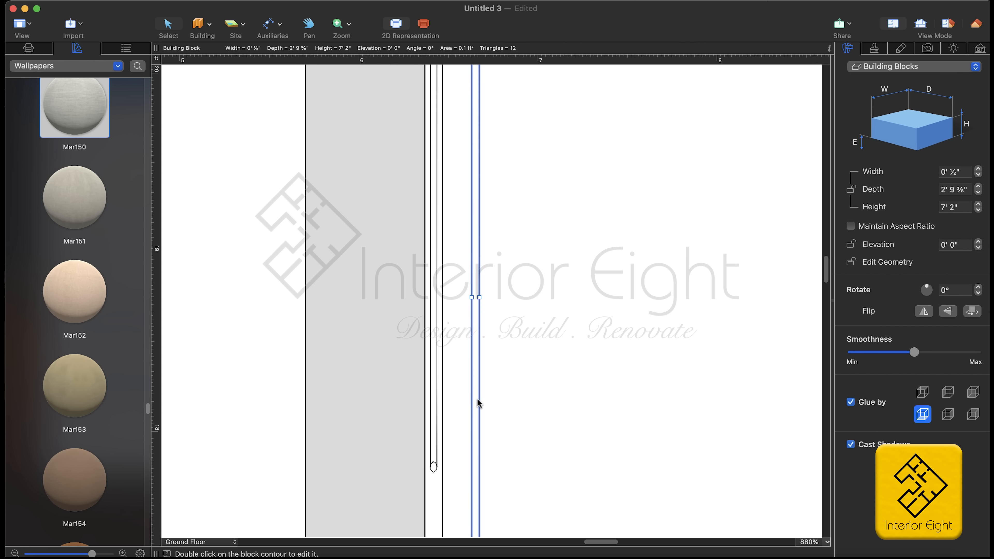
drag(478, 403, 435, 322)
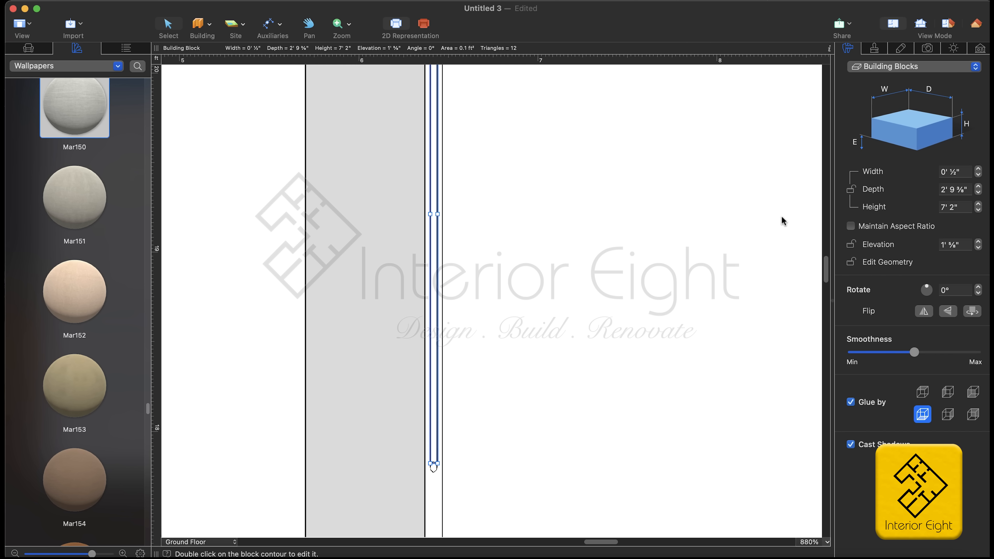
- Return to the 3D view, set the elevation of the three copied infill blocks to 1' 1" and clear the selection
click(976, 25)
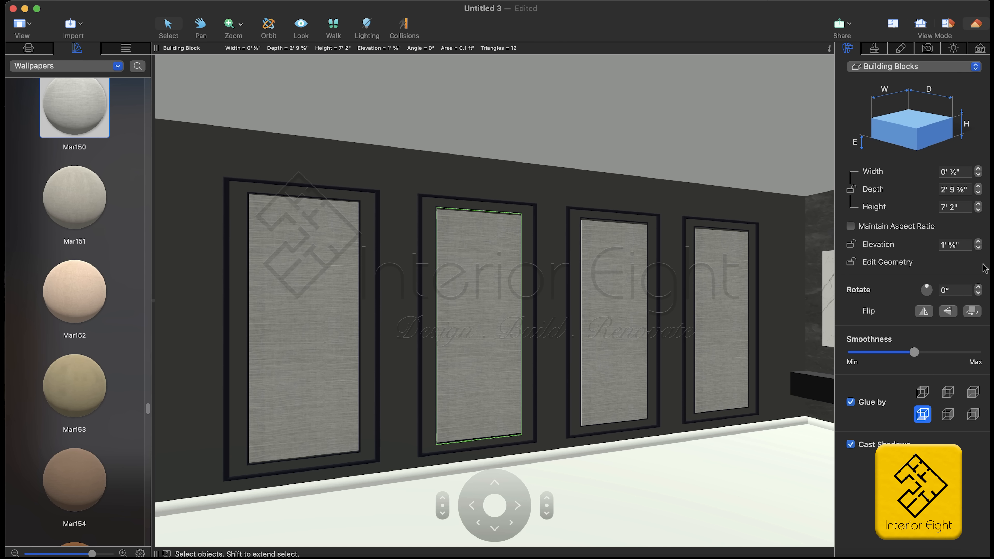
click(977, 242)
click(641, 289)
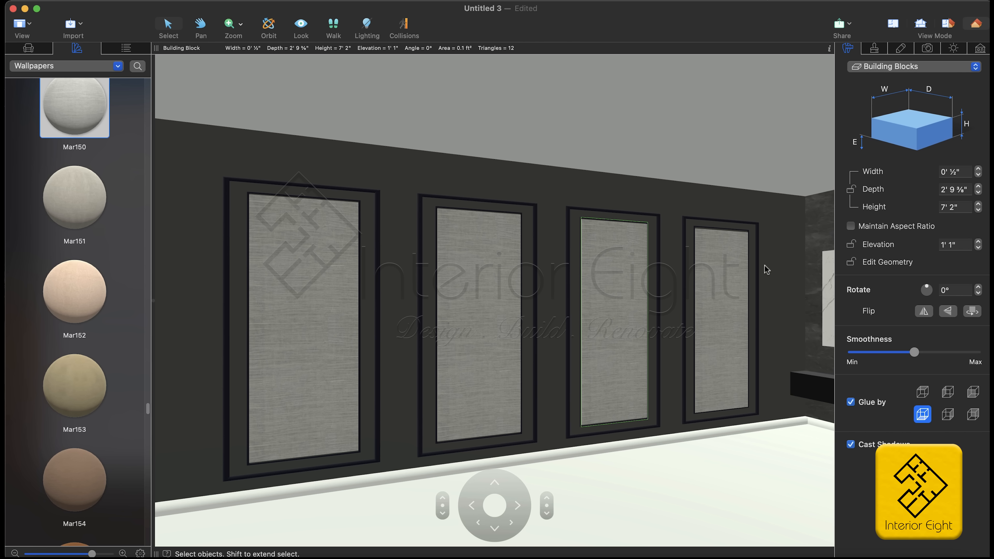
click(741, 276)
click(979, 242)
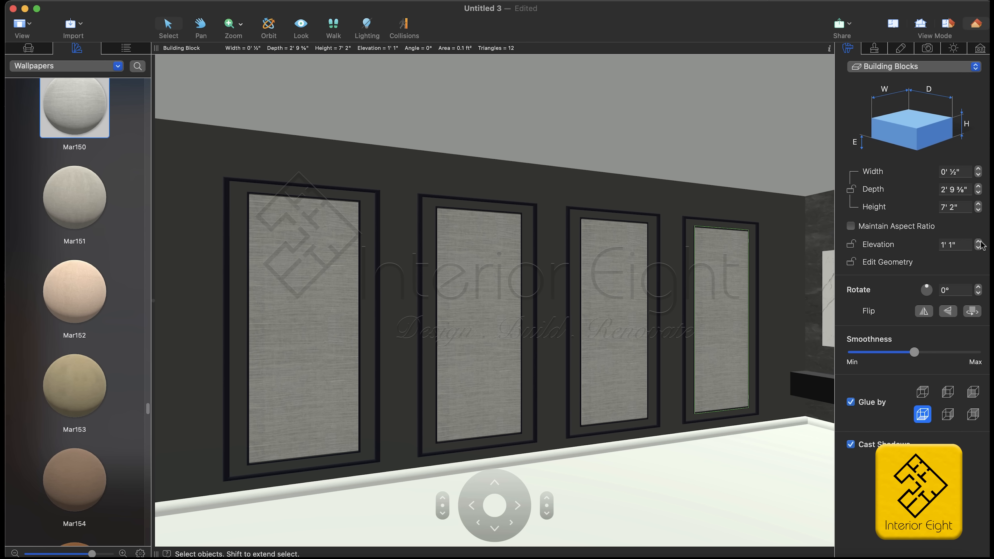
click(653, 338)
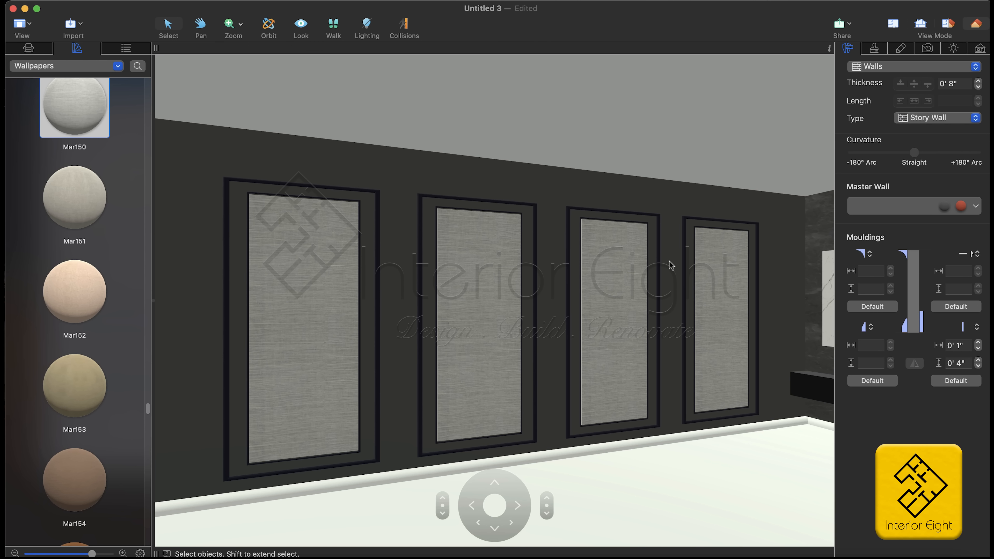